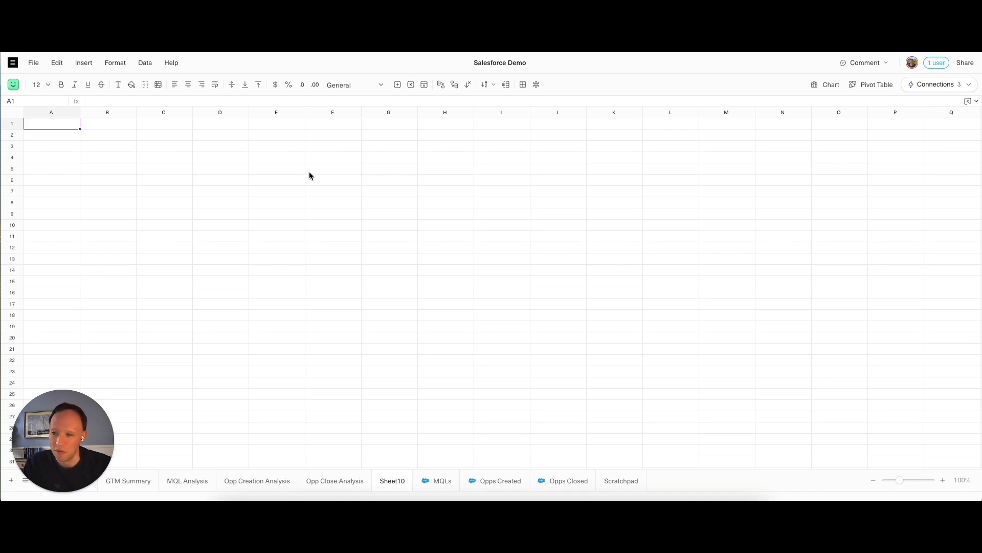
# Connect the Salesforce Equals Production datasource to the empty Sheet10 using the SQL Editor.
pyautogui.click(104, 138)
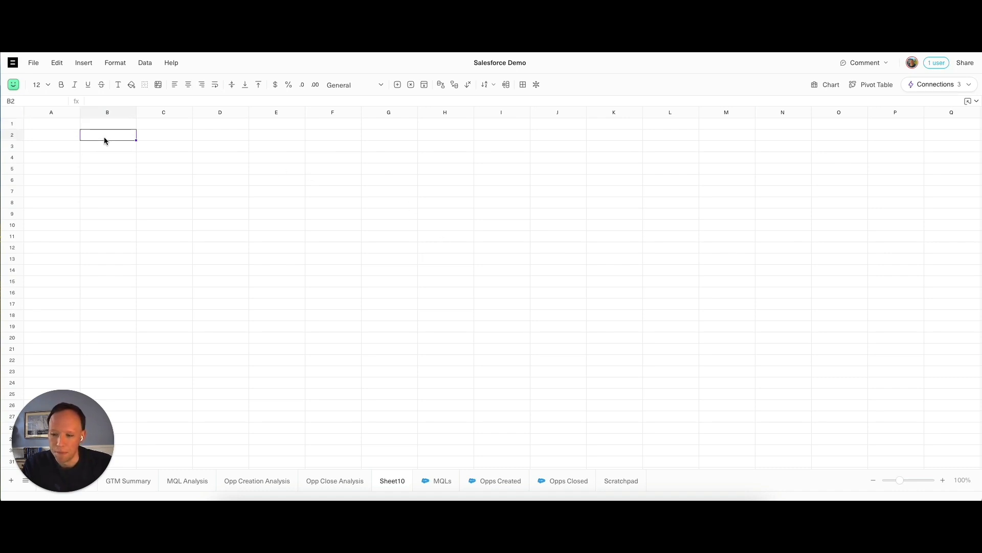
pyautogui.click(922, 86)
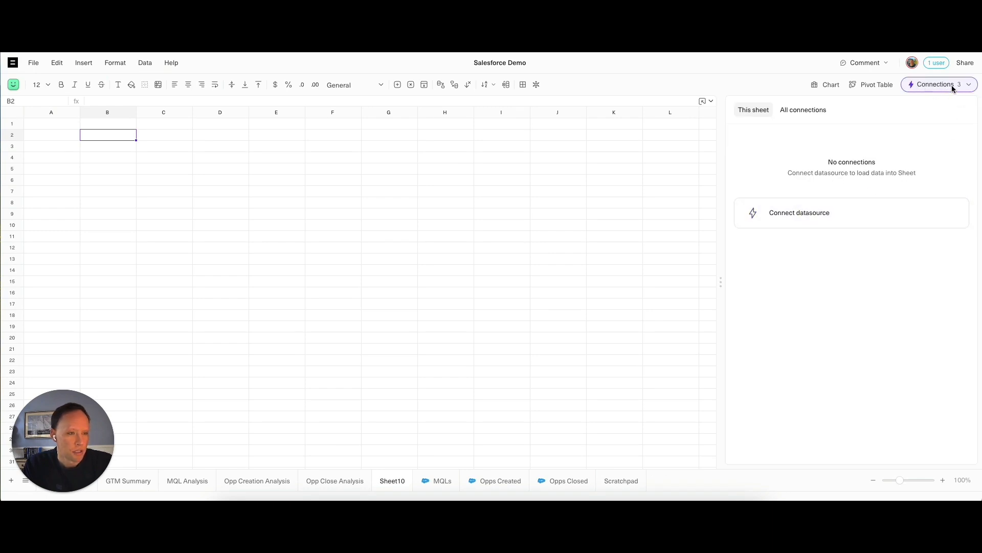
pyautogui.click(803, 215)
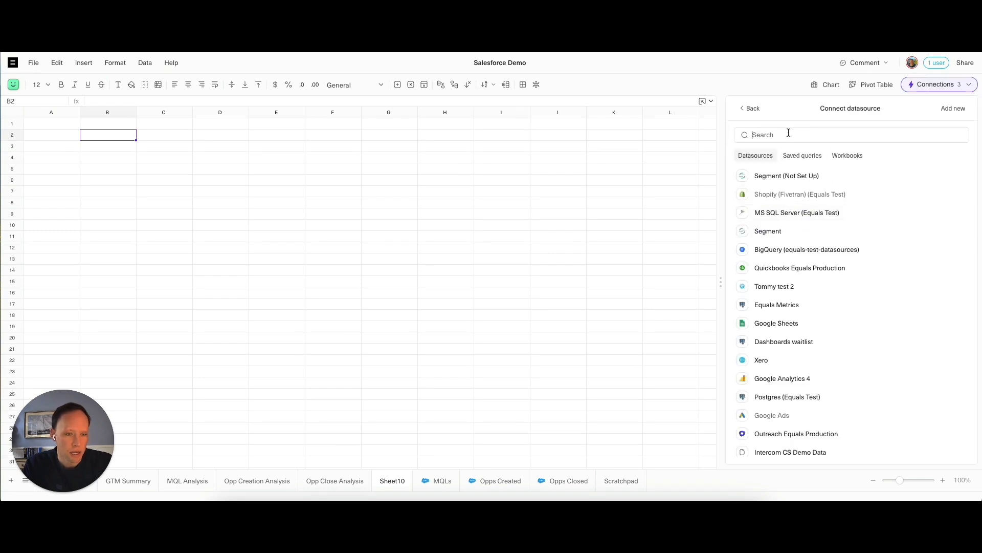
pyautogui.write('salesforce')
pyautogui.click(813, 175)
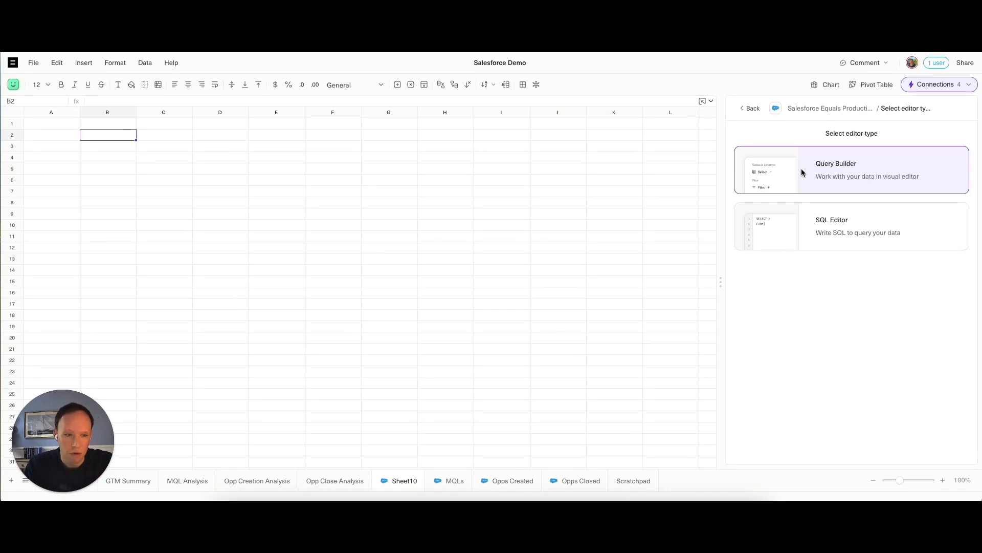
pyautogui.click(815, 232)
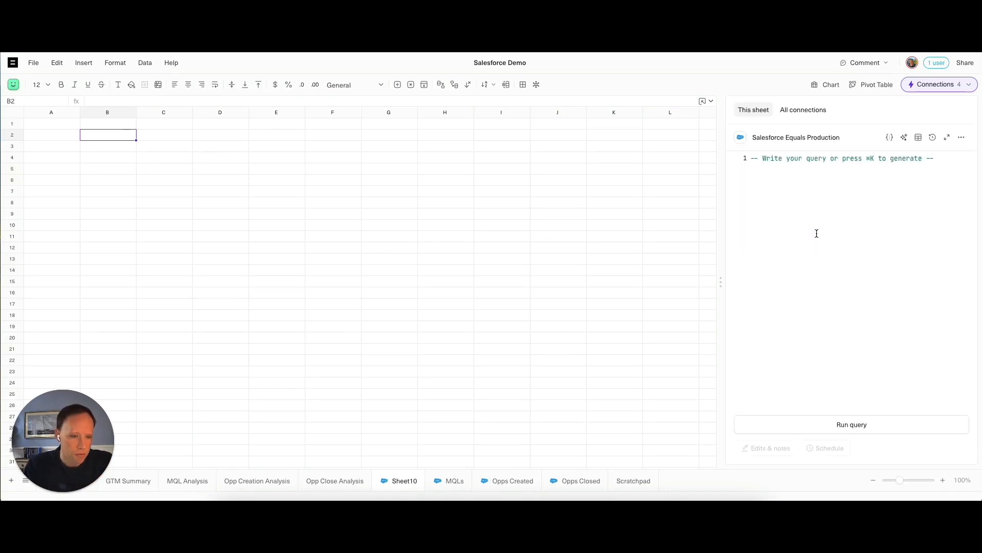
# Write and run a query selecting id, CREATED_DATE and close_date from OPPORTUNITY, limited to 10 rows.
pyautogui.write('SELECT id')
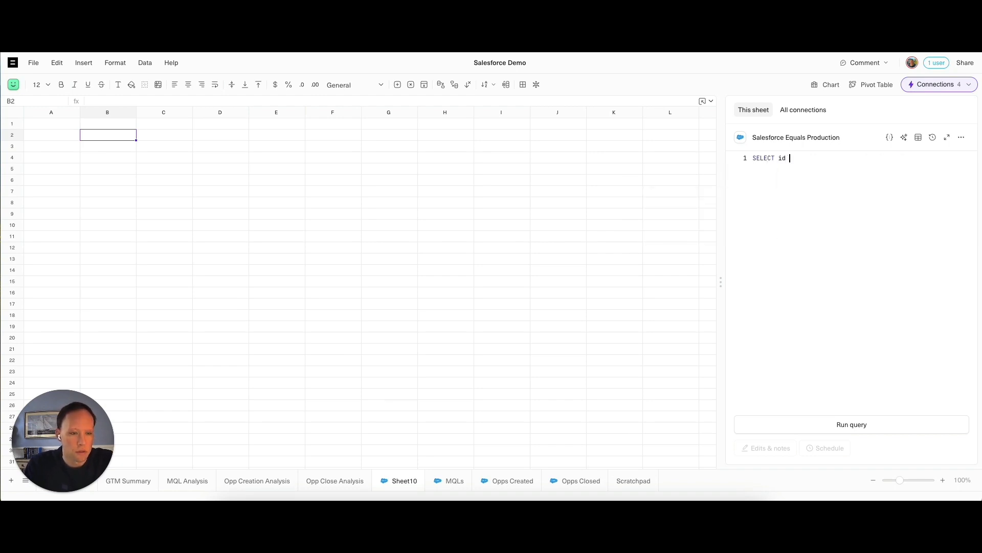
pyautogui.press('Return')
pyautogui.write(', CREATED_DATE')
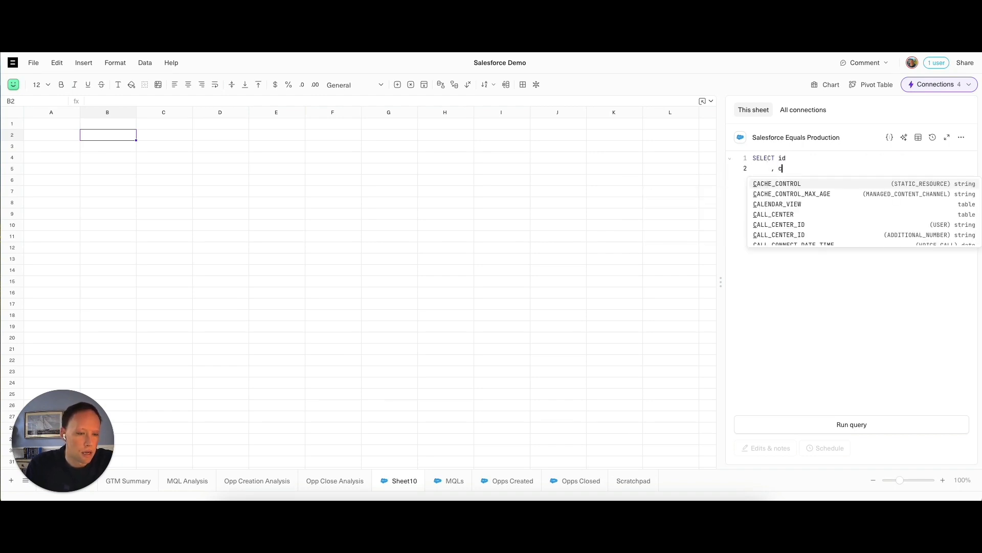
pyautogui.press('Return')
pyautogui.write(', clos')
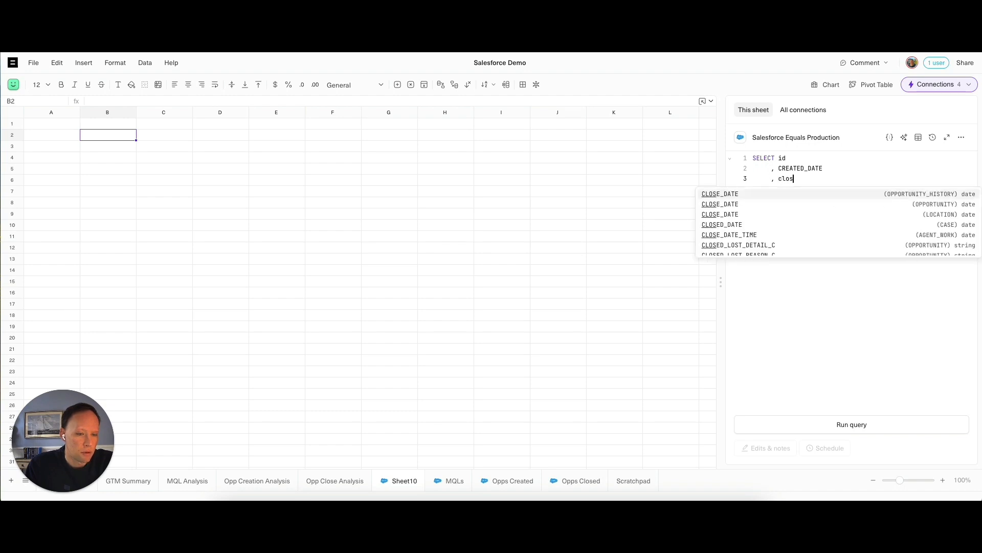
pyautogui.press('Return')
pyautogui.press('BackSpace')
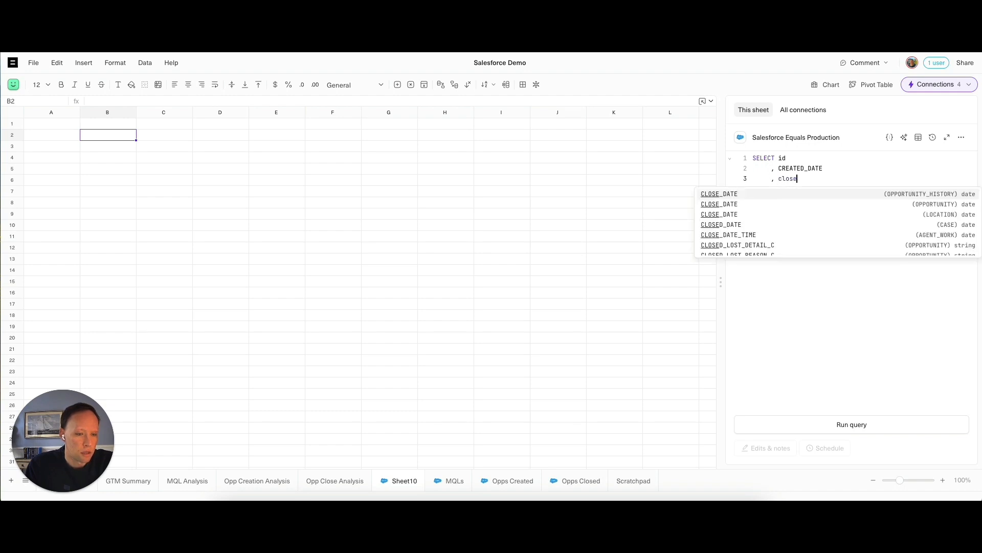
pyautogui.write('e_date f')
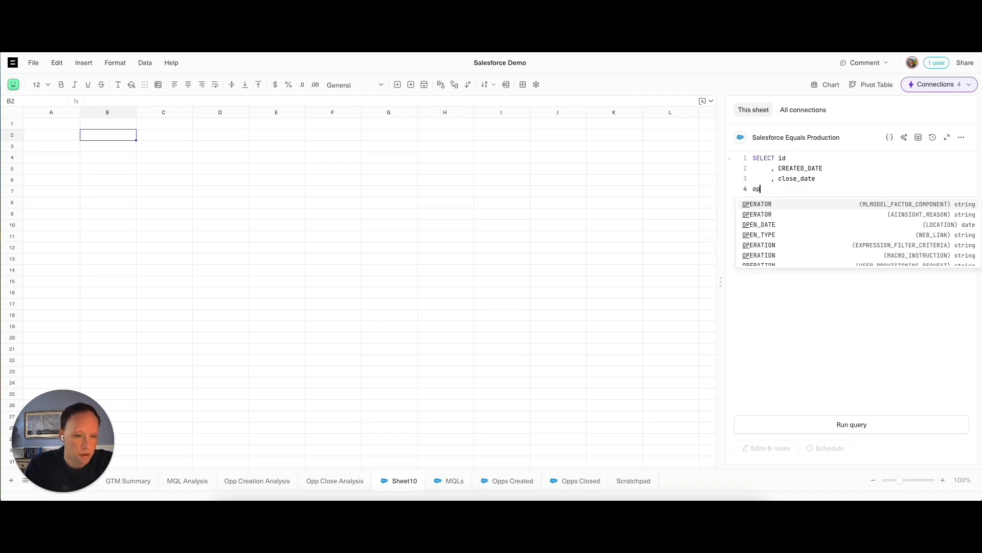
pyautogui.press('Escape')
pyautogui.write('rom OPPORTUNITY ')
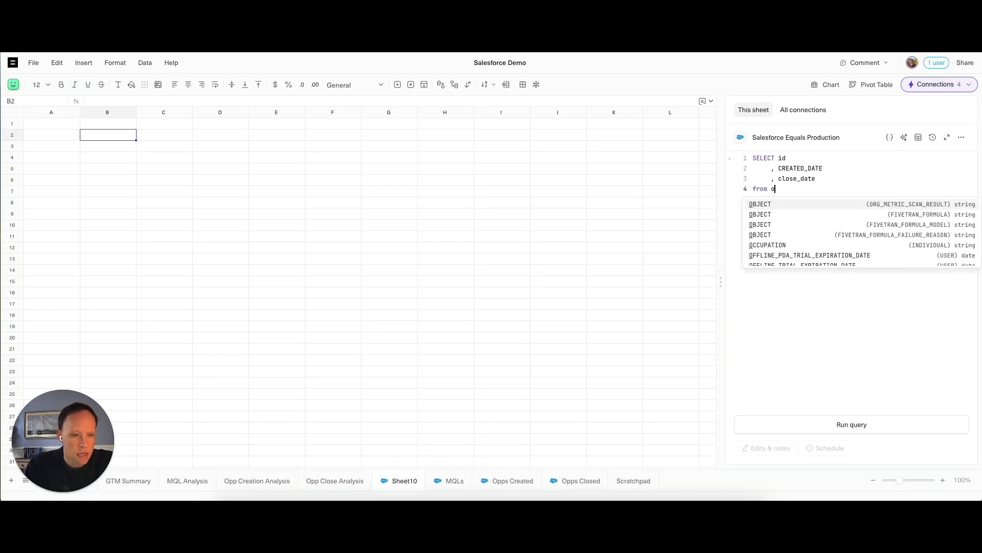
pyautogui.write('limit 10')
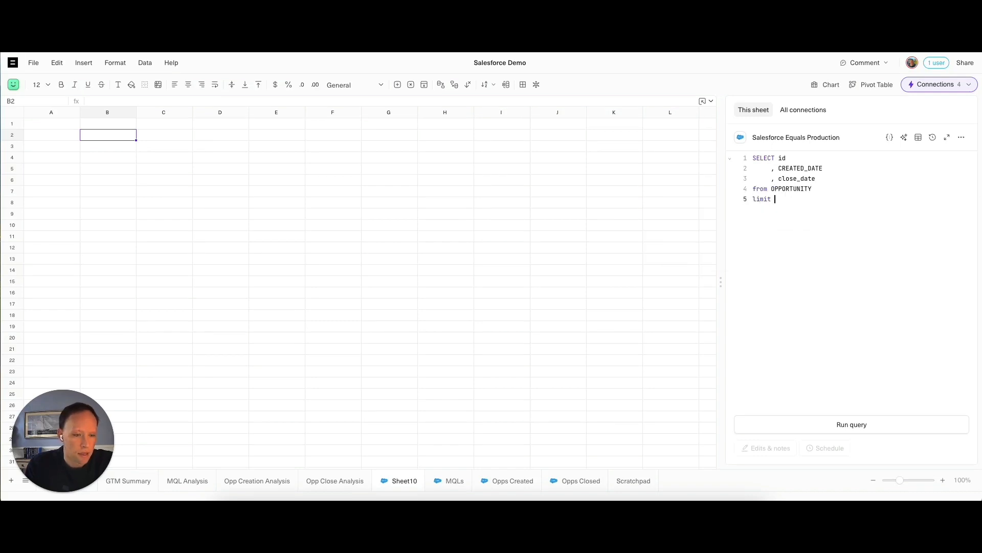
pyautogui.click(870, 424)
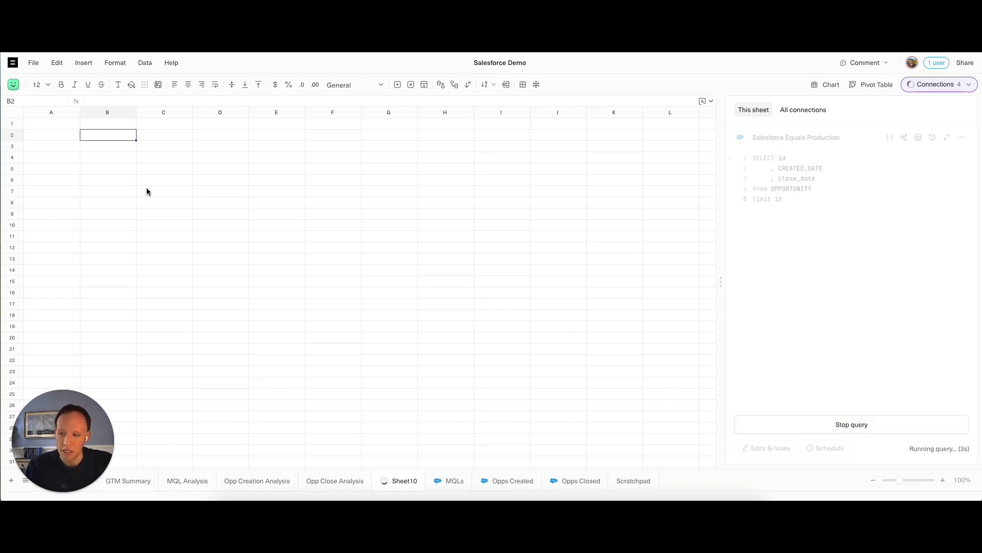
# Add the headers Month in D1 and Year in E1 beside the query results.
pyautogui.click(211, 125)
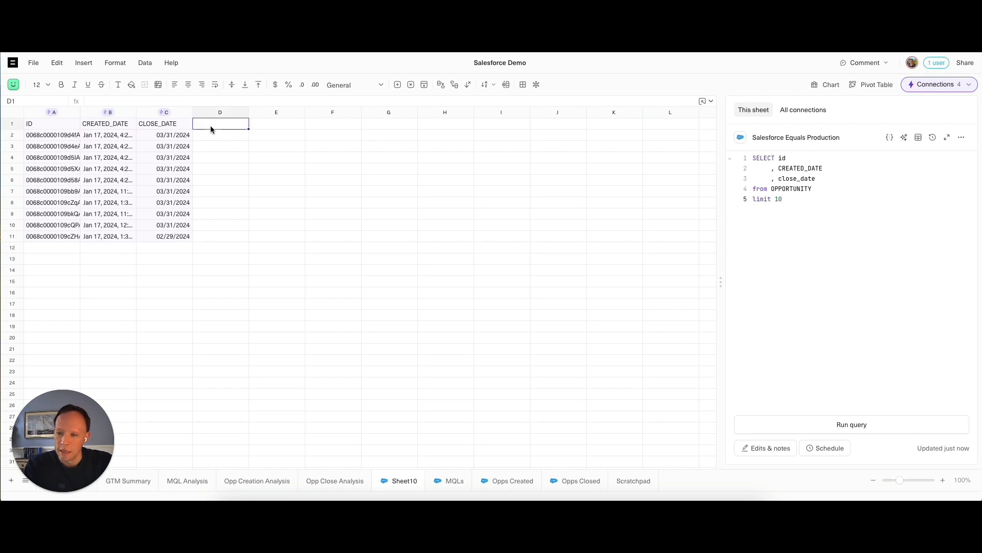
pyautogui.write('Month')
pyautogui.press('Tab')
pyautogui.write('year')
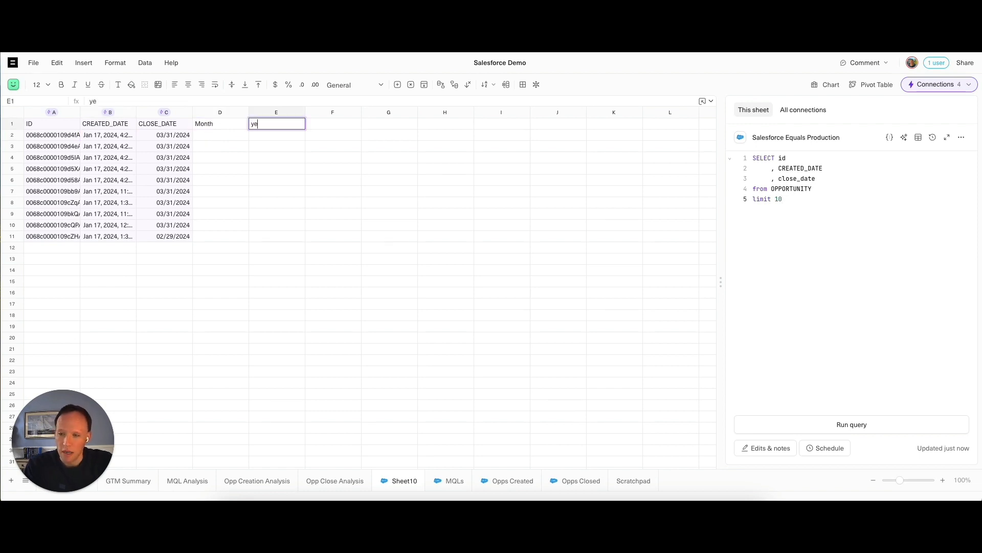
pyautogui.press('BackSpace')
pyautogui.press('BackSpace')
pyautogui.press('BackSpace')
pyautogui.press('BackSpace')
pyautogui.write('Year')
pyautogui.press('Return')
# Enter the formula =month(C2) in D2 to derive the month from the close date.
pyautogui.press('Left')
pyautogui.write('=mognth')
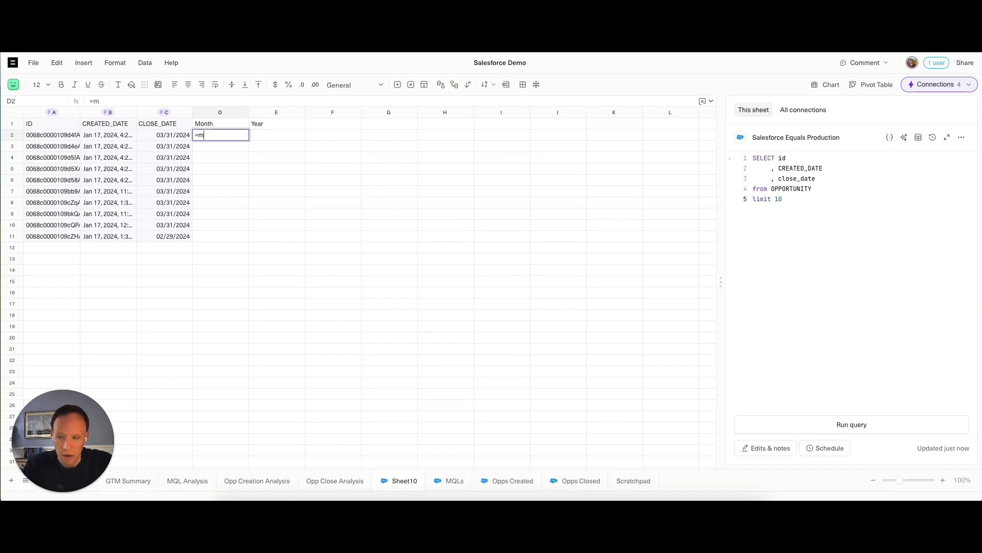
pyautogui.press('BackSpace')
pyautogui.press('BackSpace')
pyautogui.press('BackSpace')
pyautogui.press('BackSpace')
pyautogui.write('nth(')
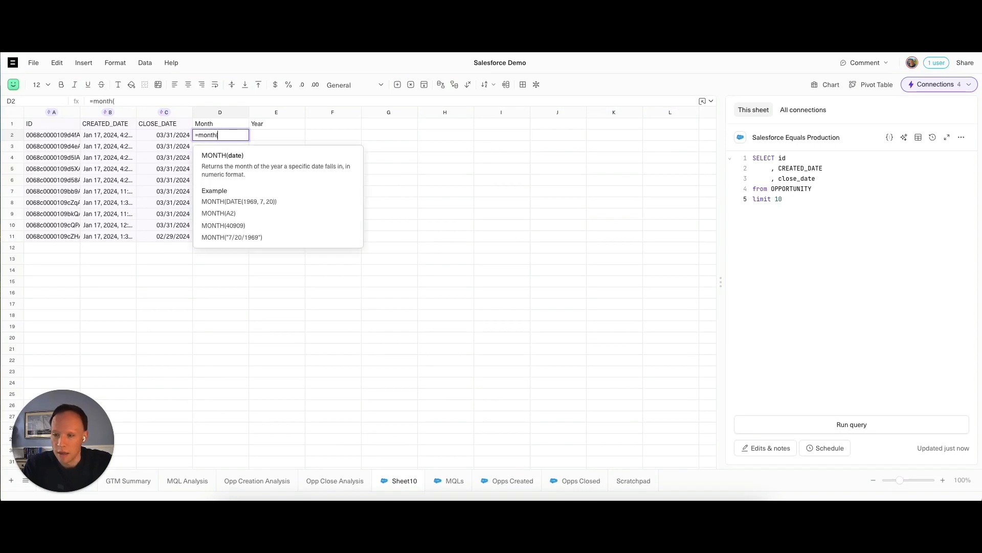
pyautogui.press('Left')
pyautogui.press('Left')
pyautogui.press('Right')
pyautogui.write(')')
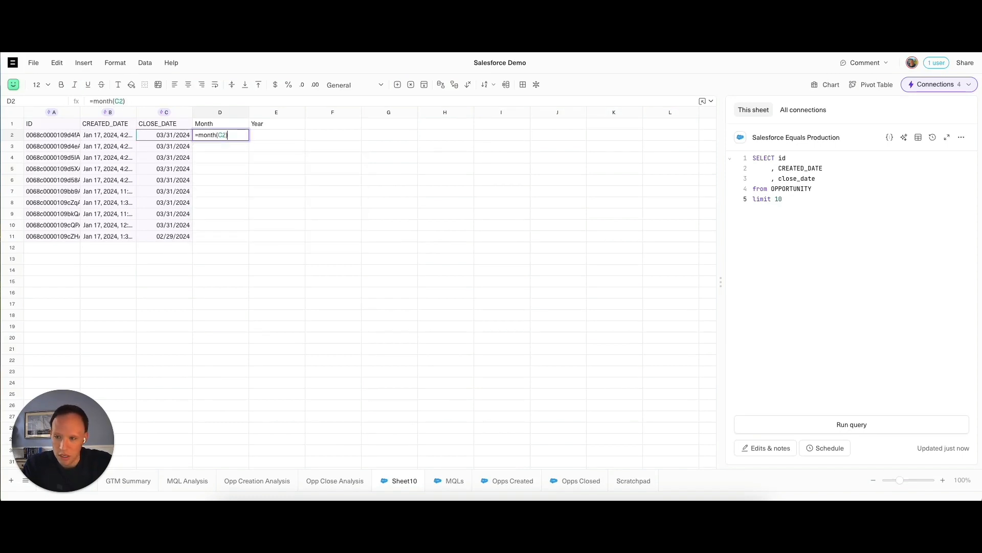
pyautogui.press('Return')
# Enter the formula =year(C2) in E2 to derive the year from the close date.
pyautogui.press('Right')
pyautogui.write('=year(')
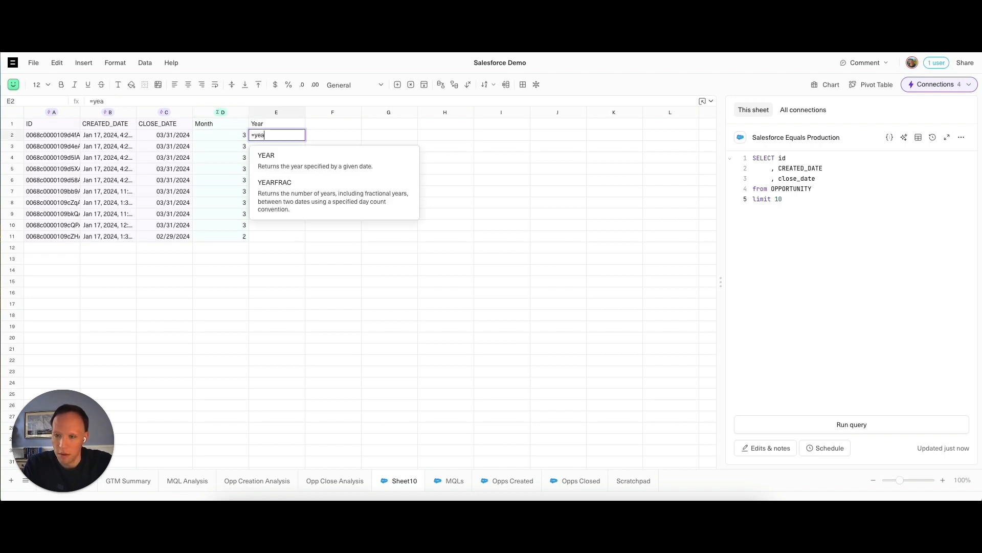
pyautogui.press('Left')
pyautogui.press('Left')
pyautogui.write(')')
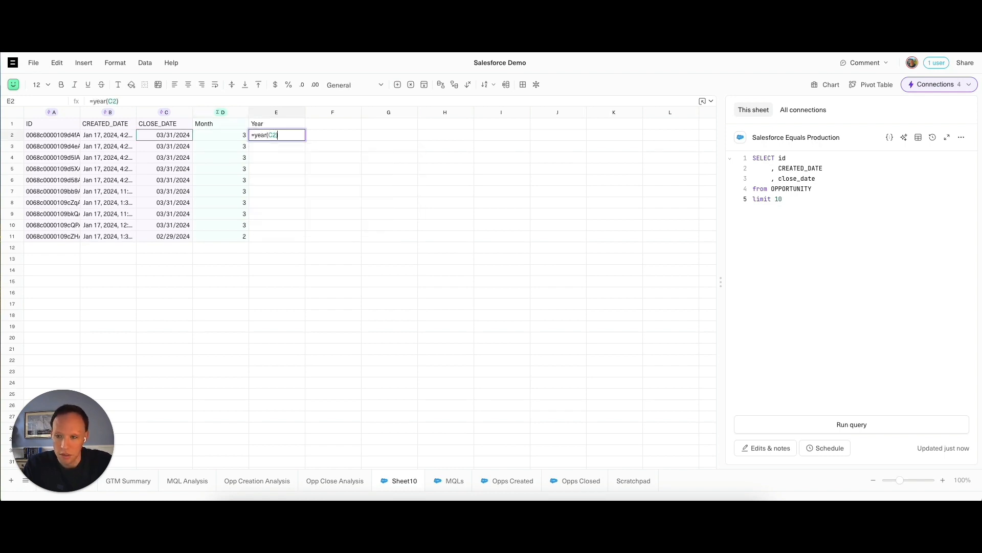
pyautogui.press('Return')
# Add STAGE_NAME to the query's selected columns after close_date and rerun the query.
pyautogui.click(820, 177)
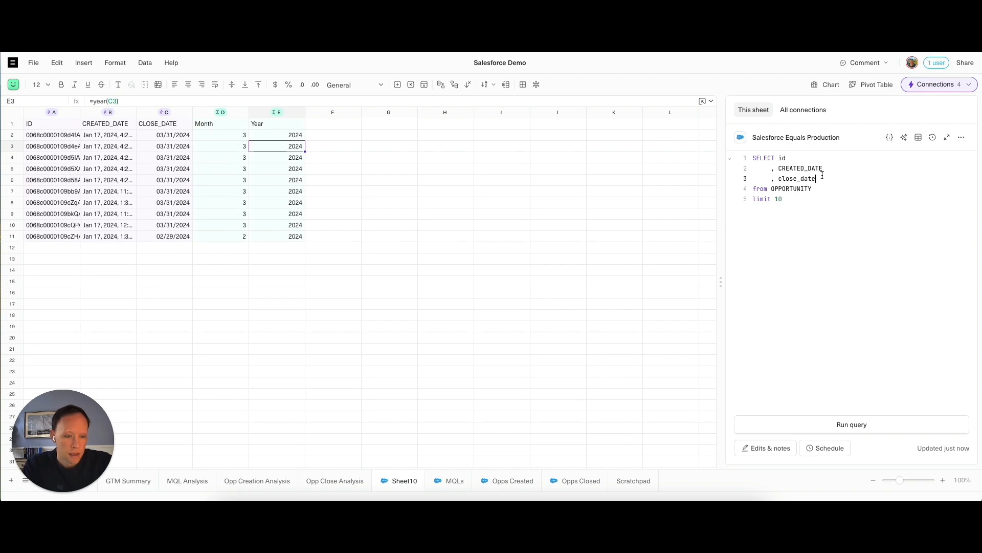
pyautogui.press('Return')
pyautogui.write(', STAGE_NAME')
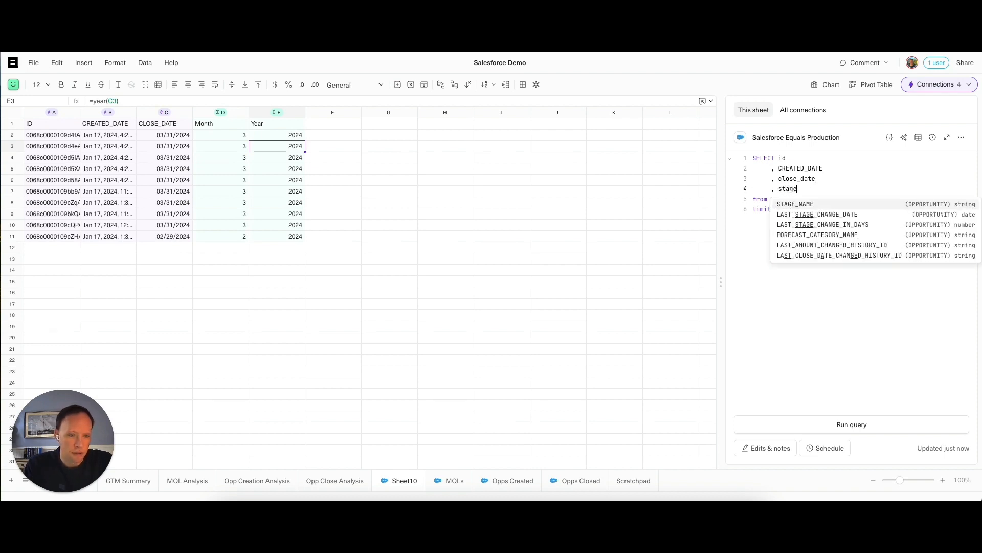
pyautogui.press('Return')
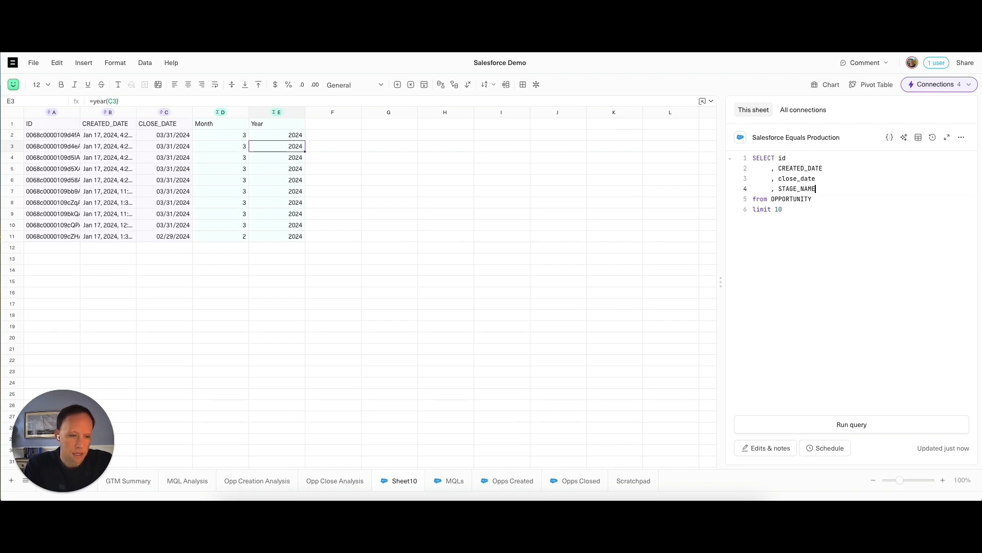
pyautogui.click(853, 425)
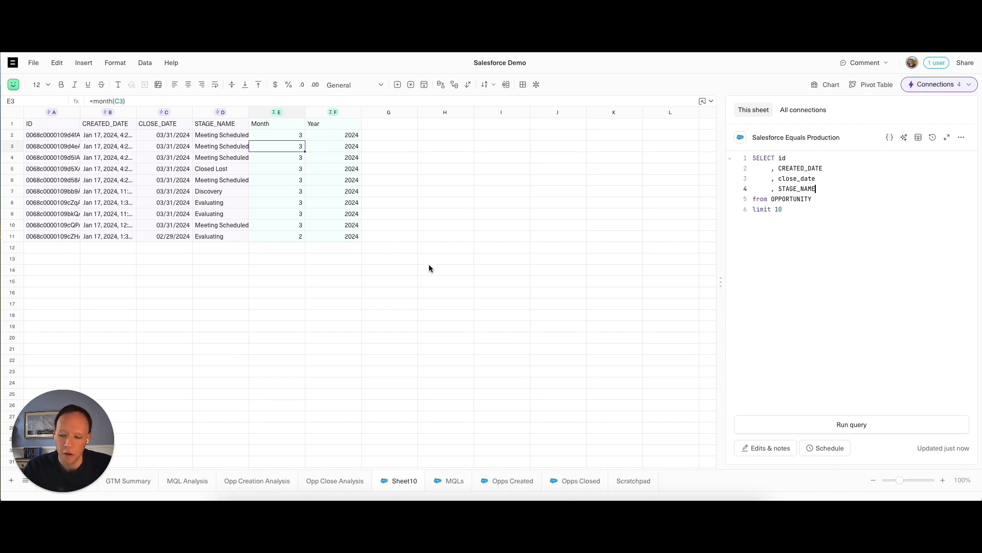
# Switch to the MQLs sheet and review the SQL query behind its data, closing the query afterward.
pyautogui.click(455, 480)
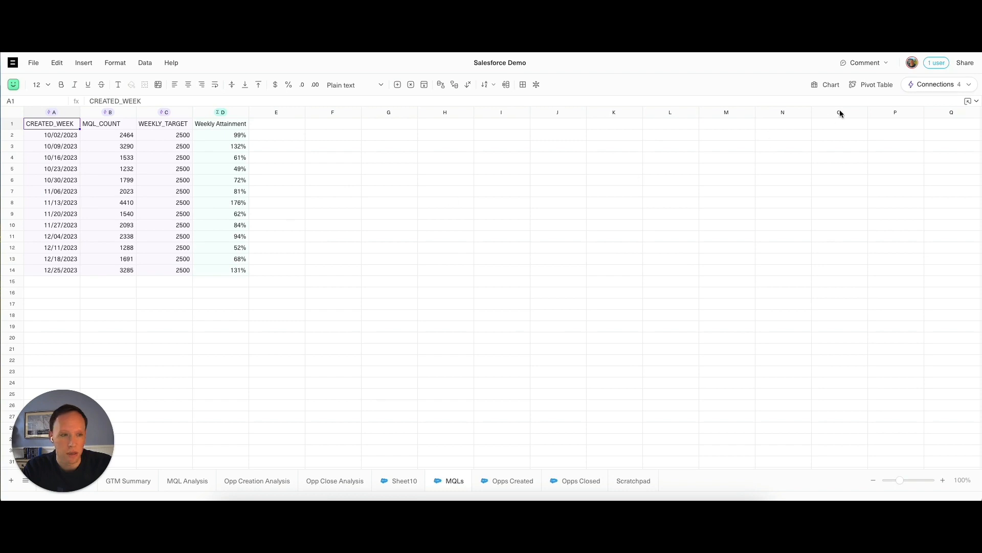
pyautogui.click(919, 84)
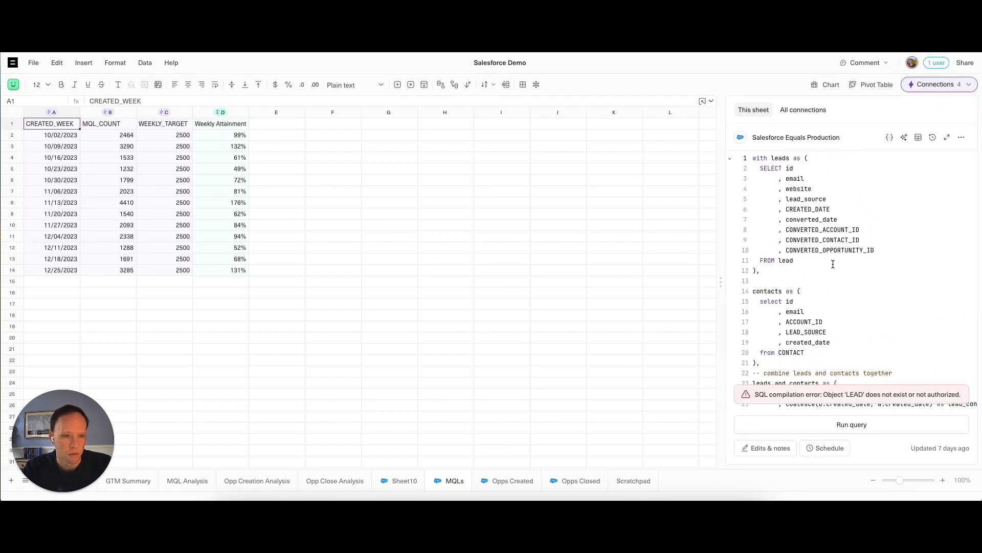
pyautogui.click(929, 84)
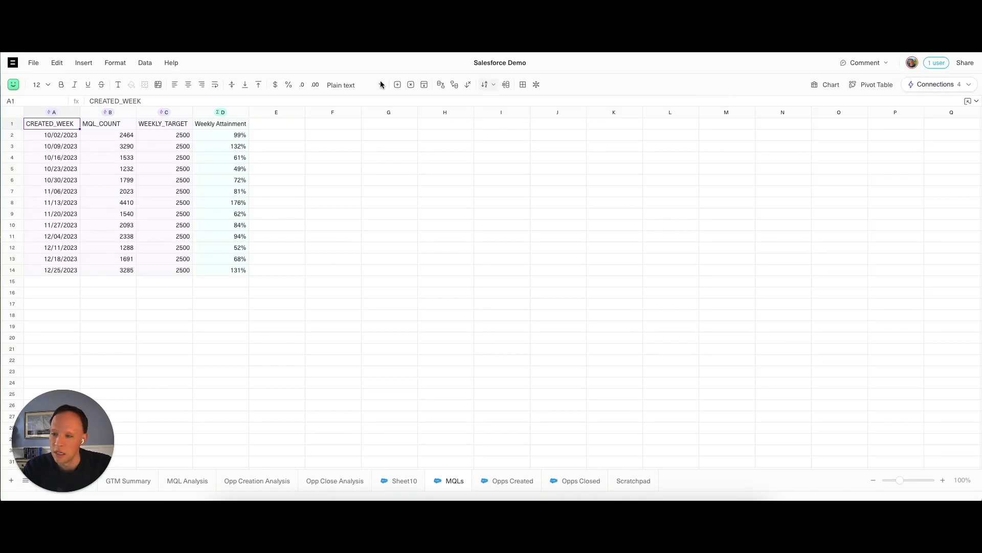
# Inspect the first data row of the MQLs sheet across all four columns, including the Weekly Attainment formula.
pyautogui.click(67, 137)
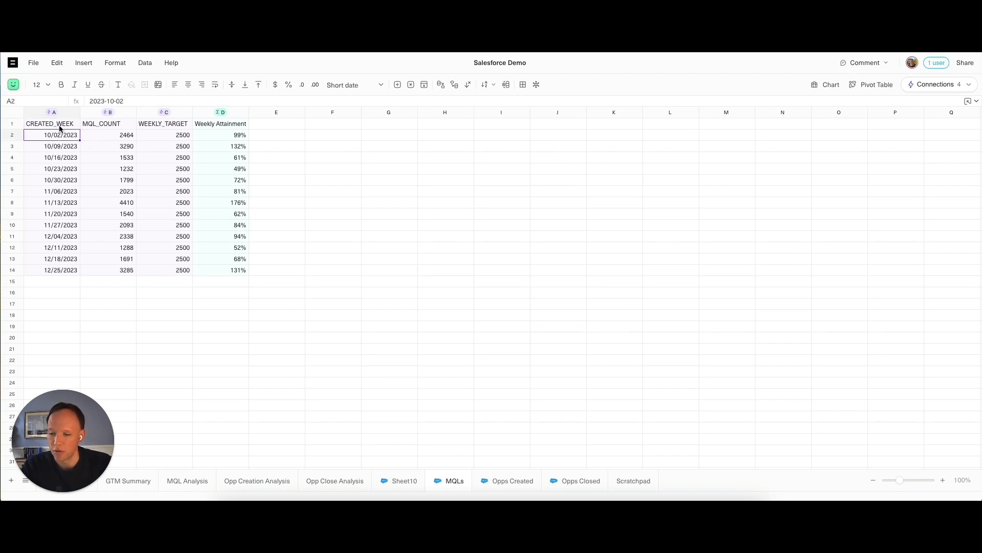
pyautogui.click(105, 136)
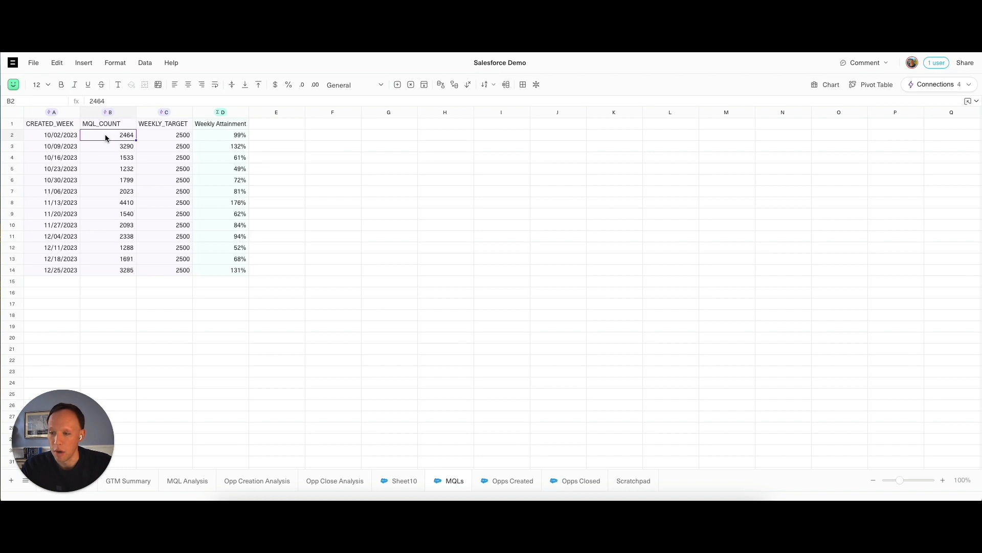
pyautogui.click(176, 136)
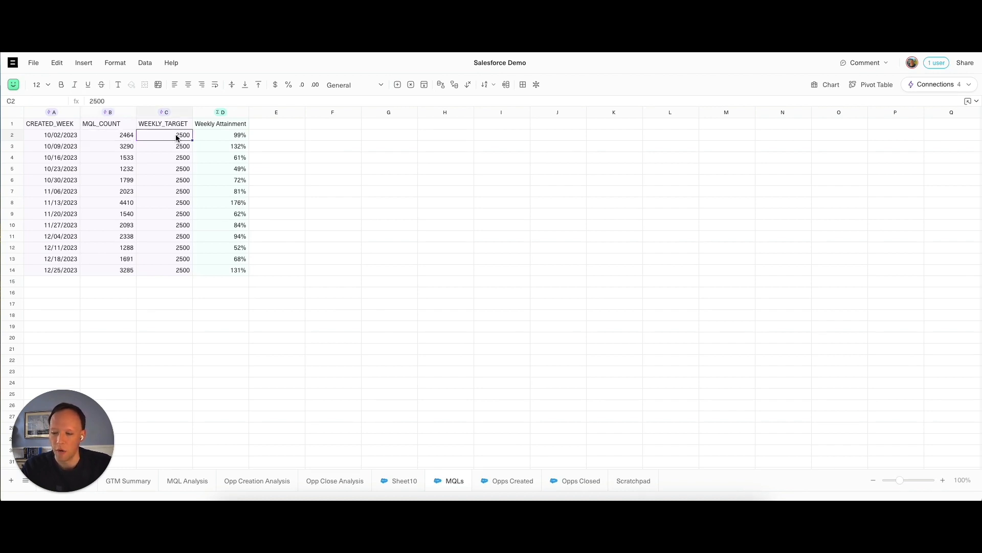
pyautogui.click(217, 135)
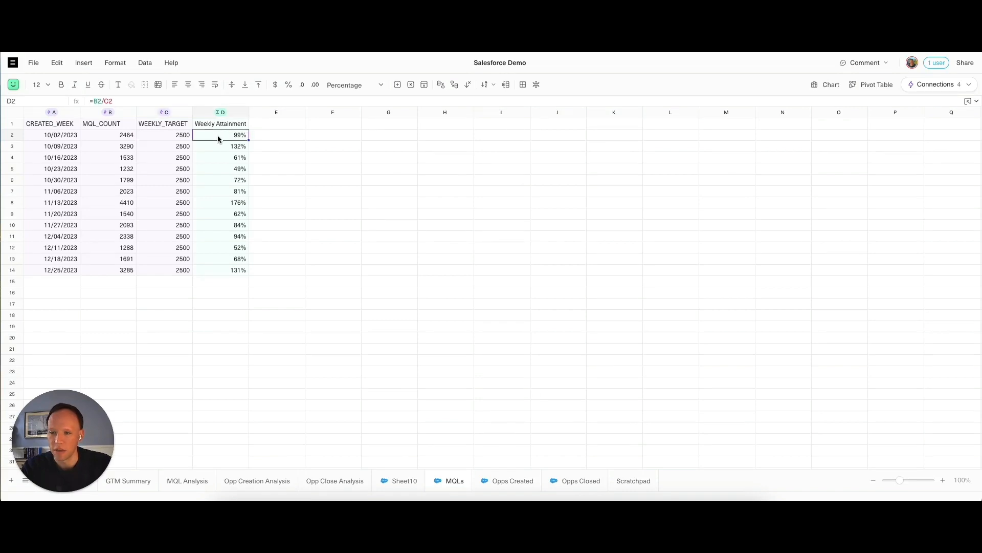
pyautogui.click(157, 100)
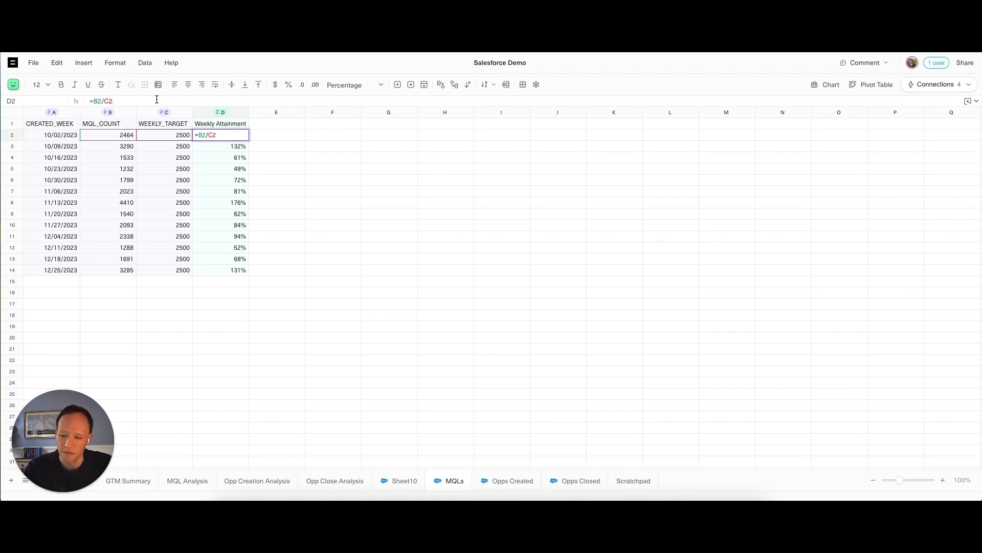
pyautogui.press('Return')
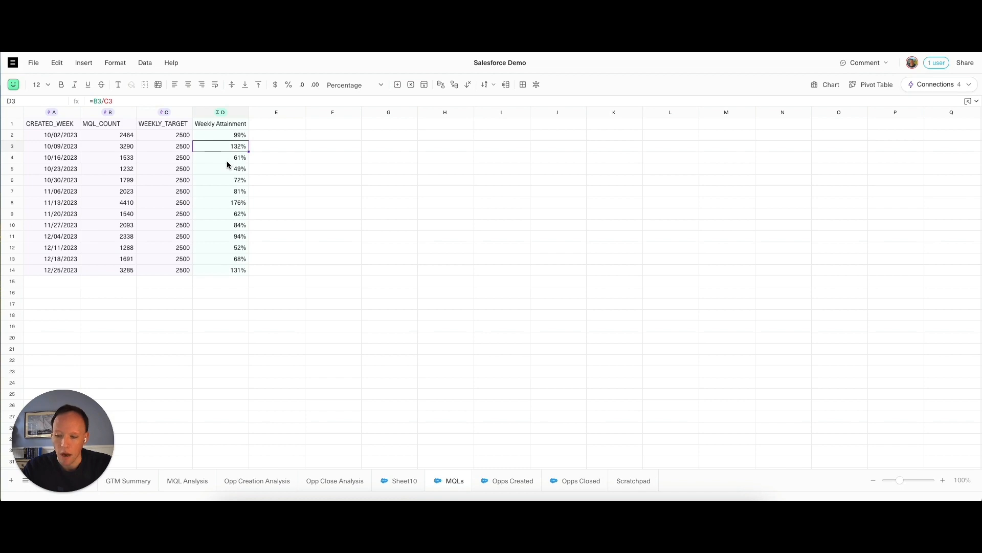
# Examine the weekly MQL tables and the MQL Weekly Attainment chart on the MQL Analysis sheet.
pyautogui.click(187, 481)
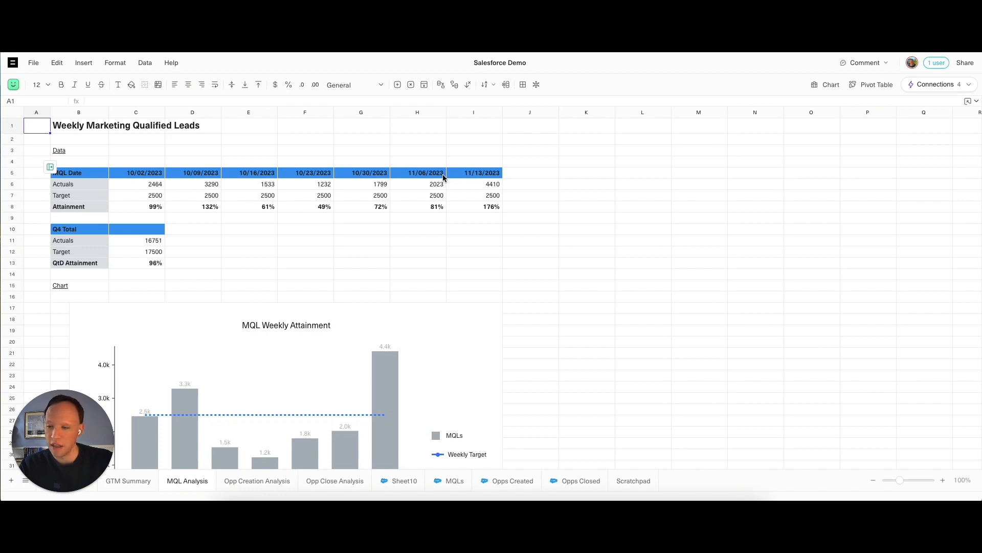
pyautogui.scroll(-5, 286, 321)
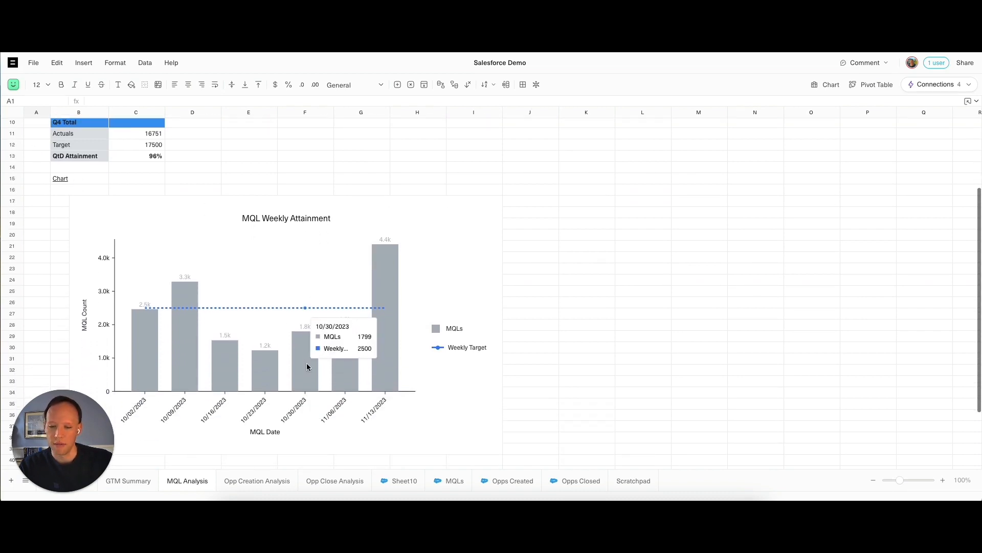
# Return to the Weekly Marketing Qualified Leads table and review its MQL dates, actuals, targets and attainment.
pyautogui.scroll(5, 306, 364)
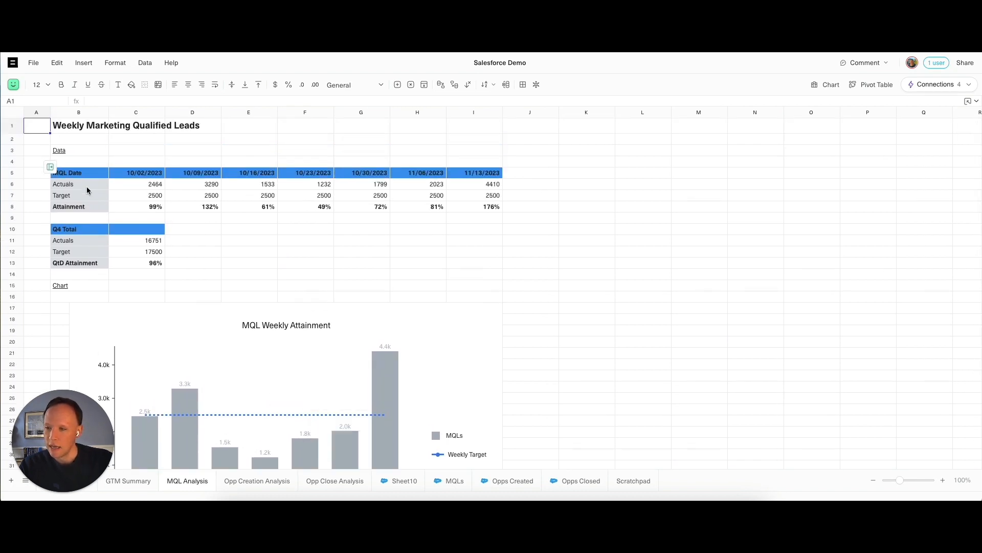
pyautogui.click(50, 168)
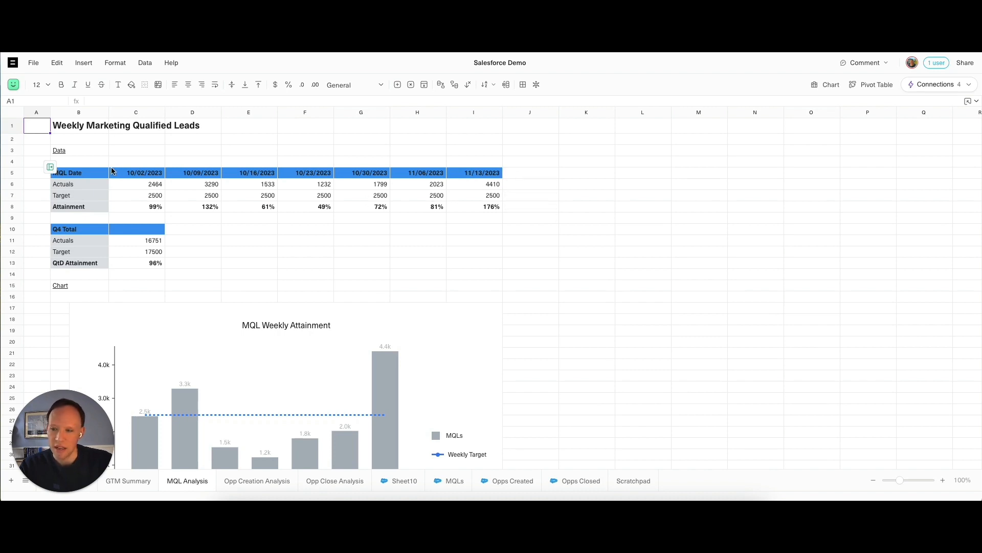
pyautogui.click(50, 167)
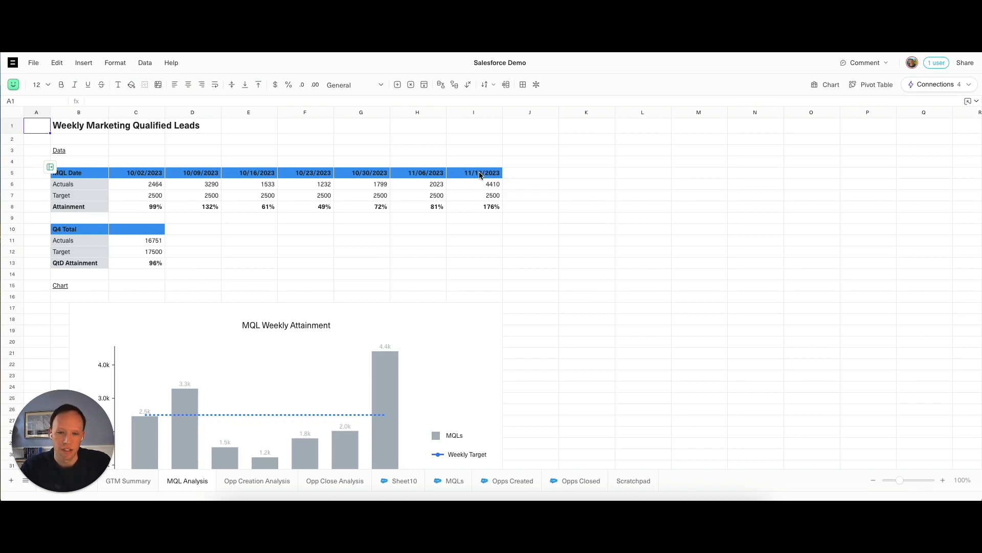
pyautogui.click(50, 167)
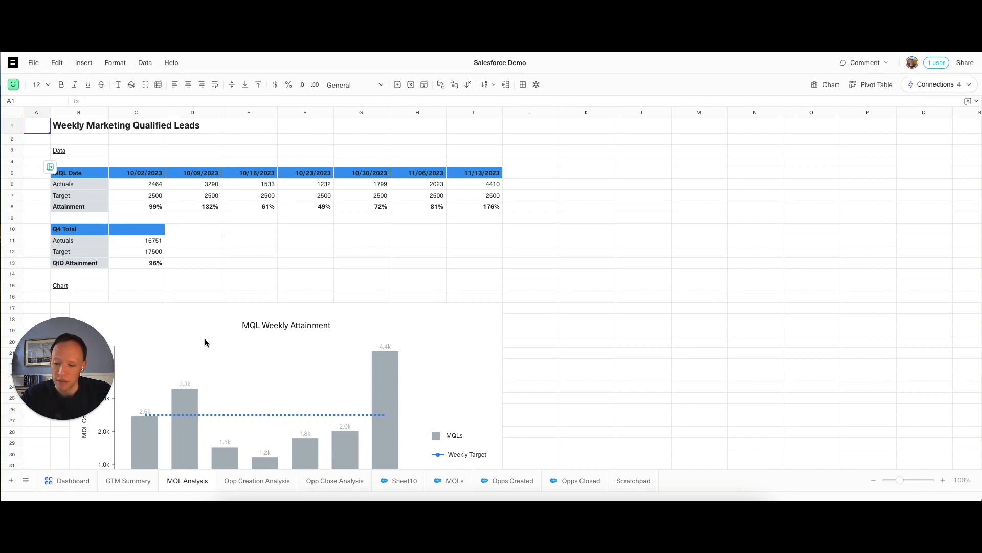
# Review the Opp Count and Pipeline Amount tables and the Weekly Opps Created chart on the Opp Creation Analysis sheet.
pyautogui.click(264, 483)
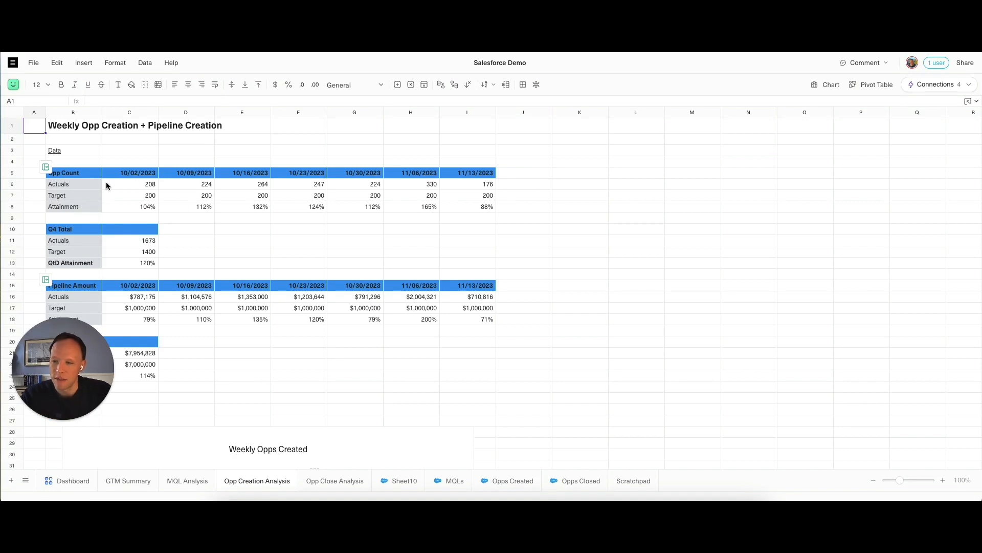
pyautogui.moveTo(77, 174); pyautogui.dragTo(470, 207)
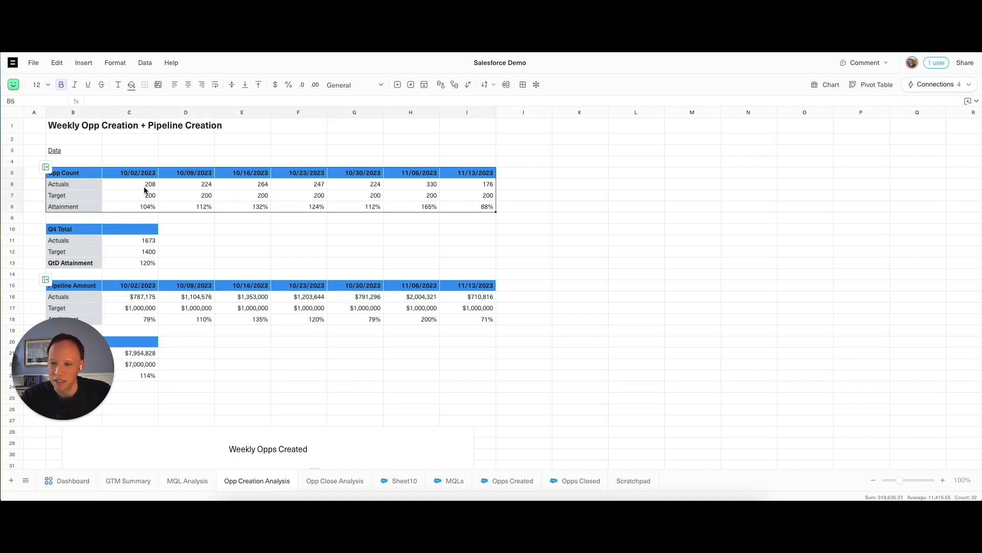
pyautogui.scroll(-1, 125, 285)
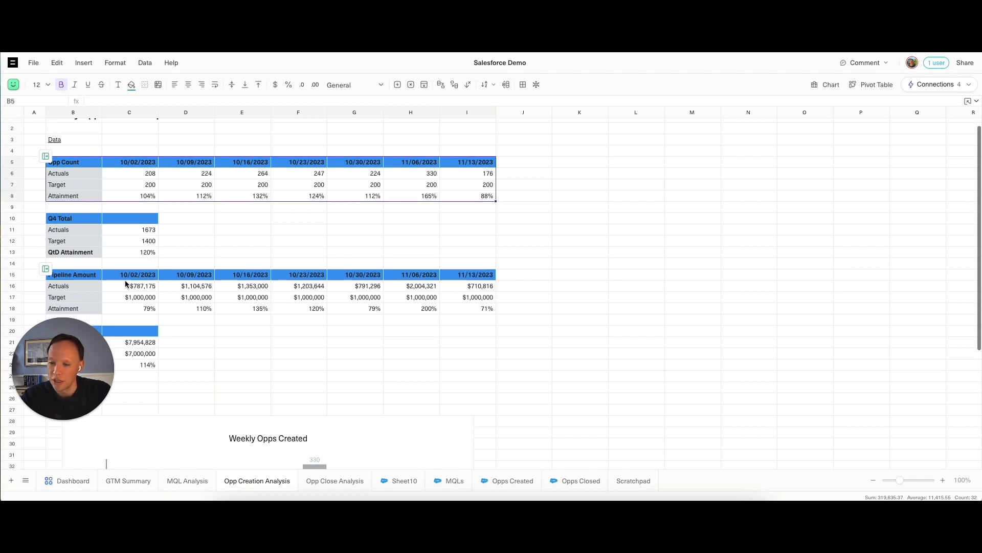
pyautogui.moveTo(83, 276); pyautogui.dragTo(466, 301)
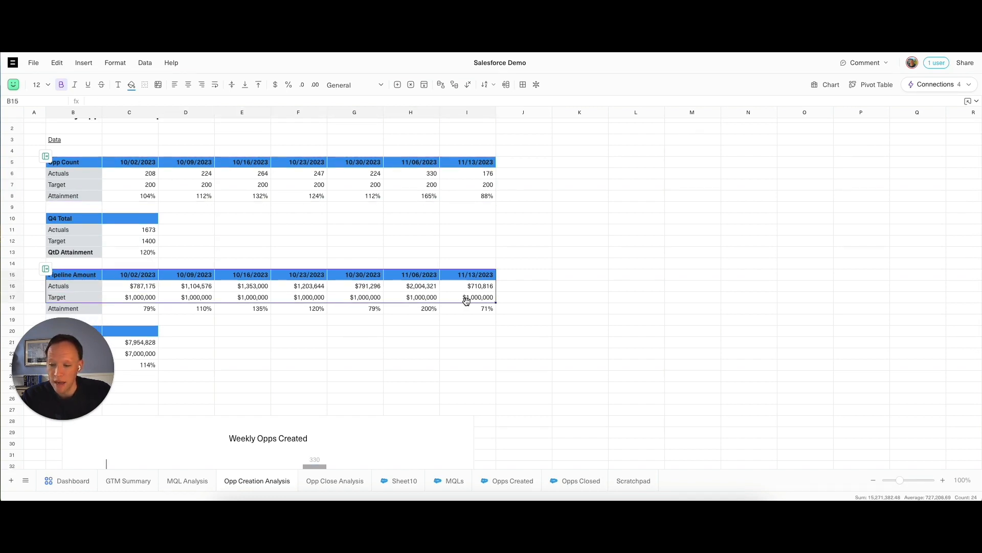
pyautogui.scroll(-10, 453, 305)
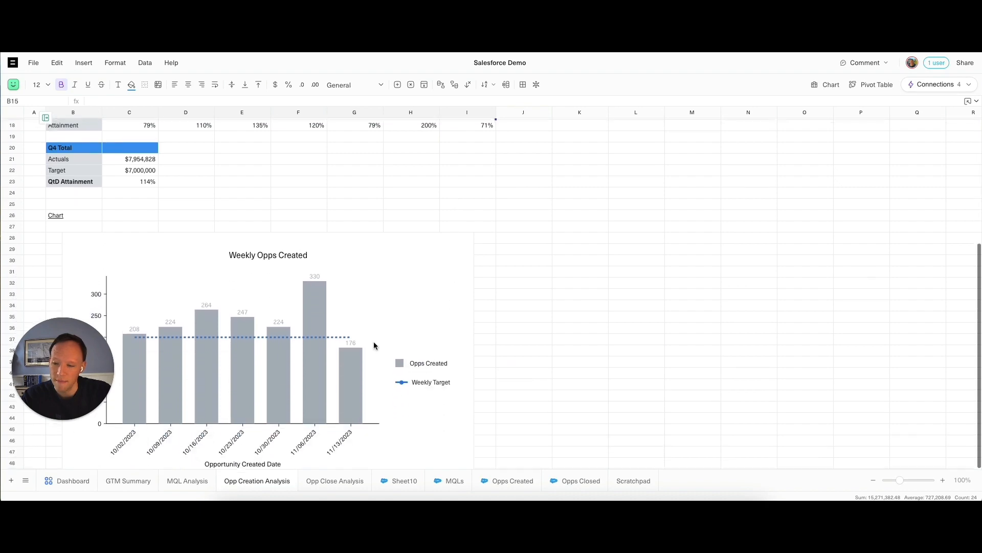
pyautogui.scroll(-5, 367, 336)
pyautogui.scroll(15, 367, 336)
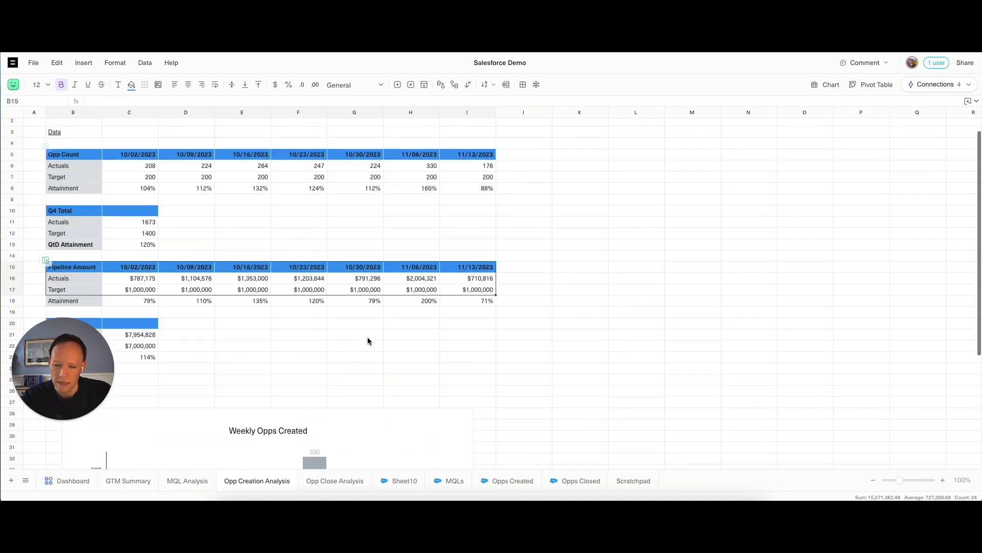
# Review the closed-won opportunity and pipeline tables and the chart on the Opp Close Analysis sheet.
pyautogui.click(353, 478)
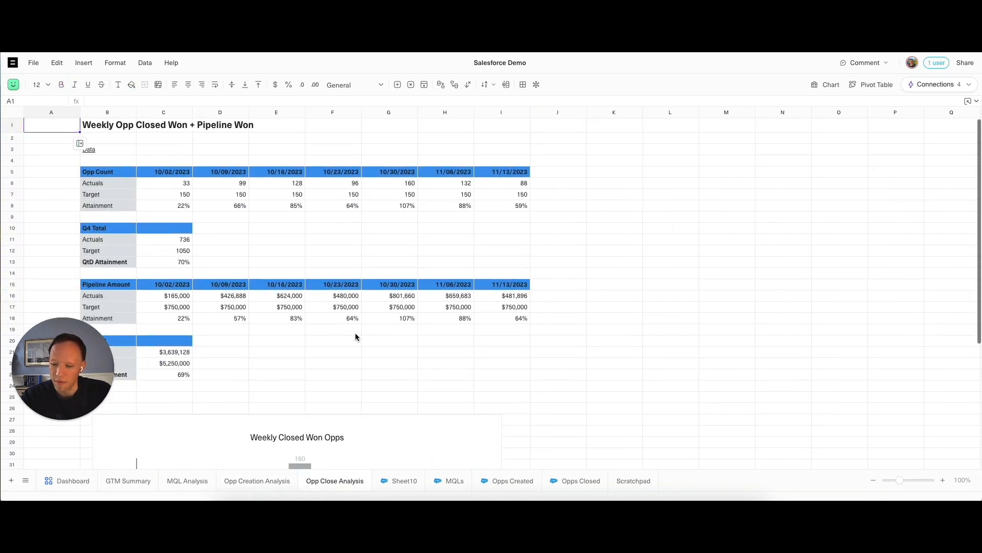
pyautogui.scroll(-10, 355, 333)
pyautogui.scroll(10, 357, 336)
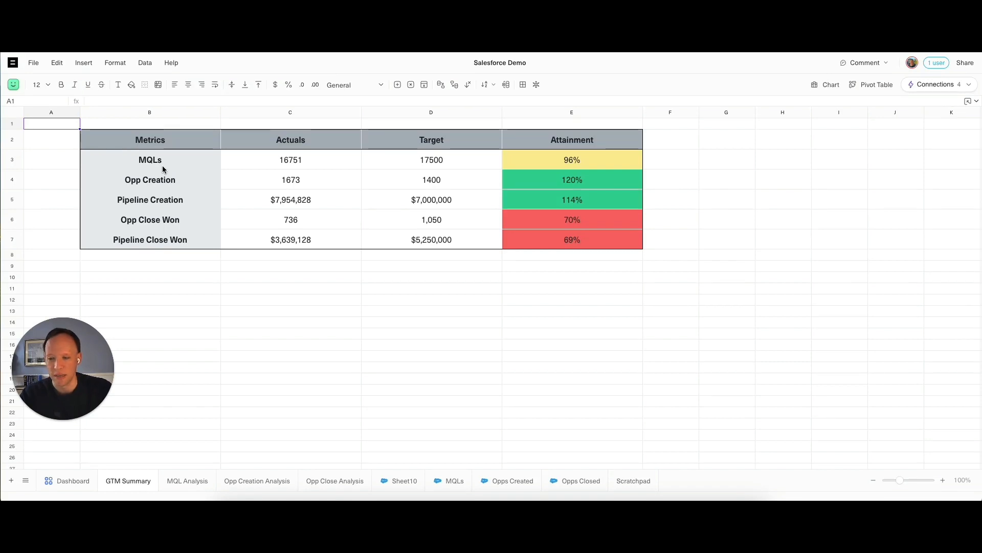
# On the GTM Summary sheet, inspect the formulas behind the Actuals of each metric and the MQLs Target and Attainment.
pyautogui.click(260, 165)
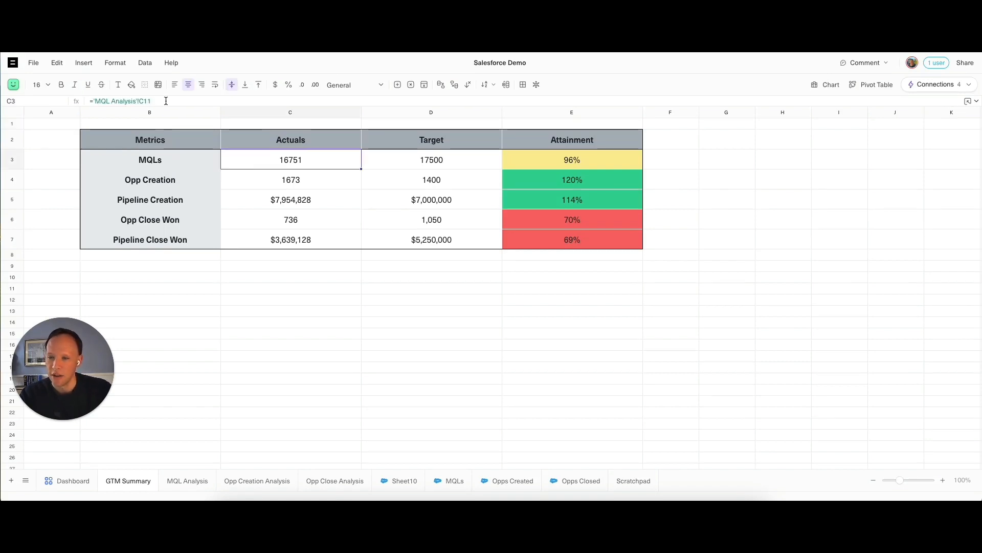
pyautogui.click(403, 164)
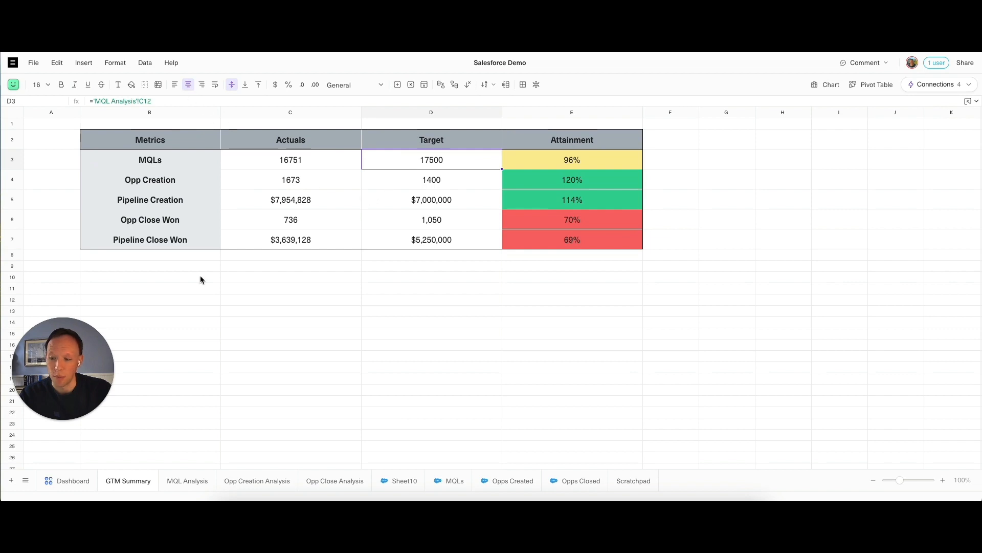
pyautogui.click(270, 182)
pyautogui.click(279, 199)
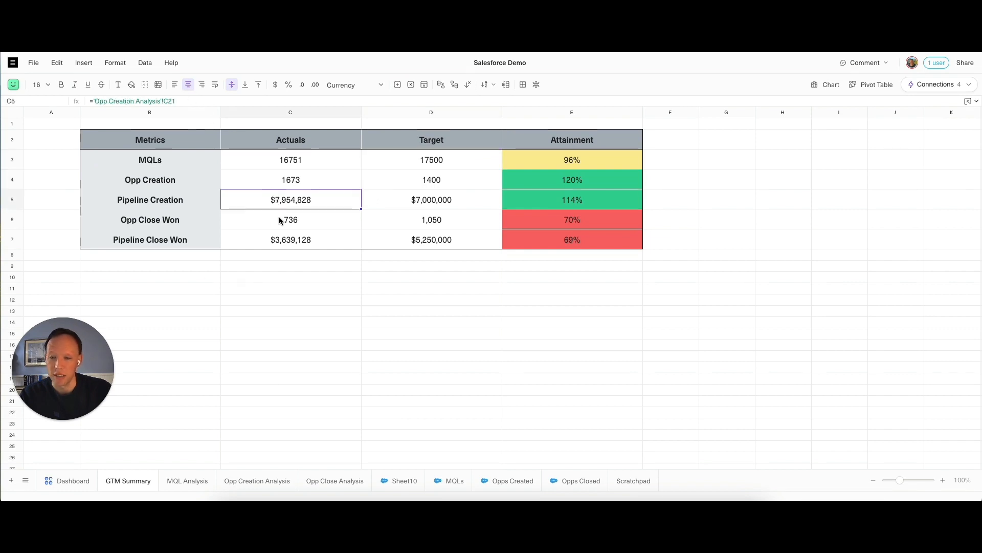
pyautogui.click(282, 221)
pyautogui.click(279, 247)
pyautogui.click(291, 164)
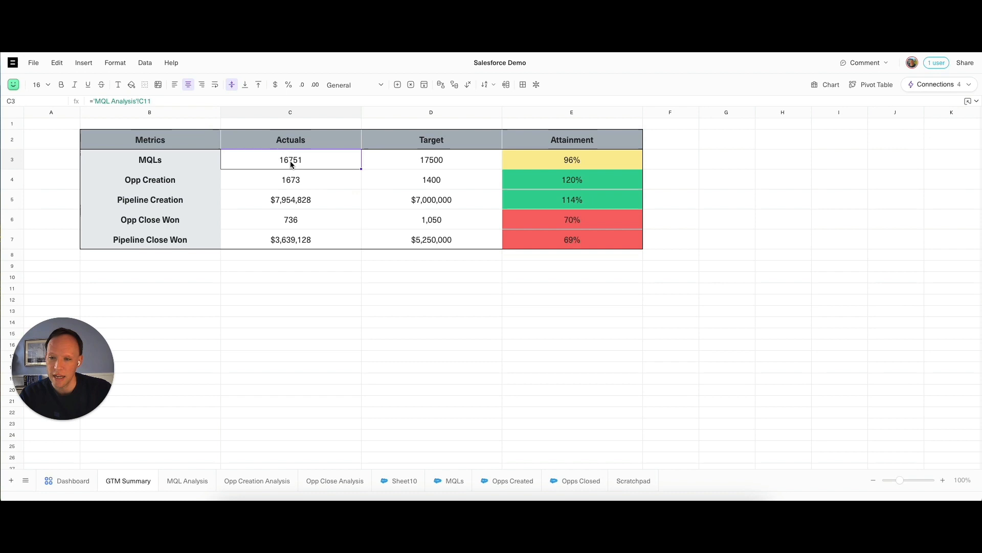
pyautogui.click(551, 167)
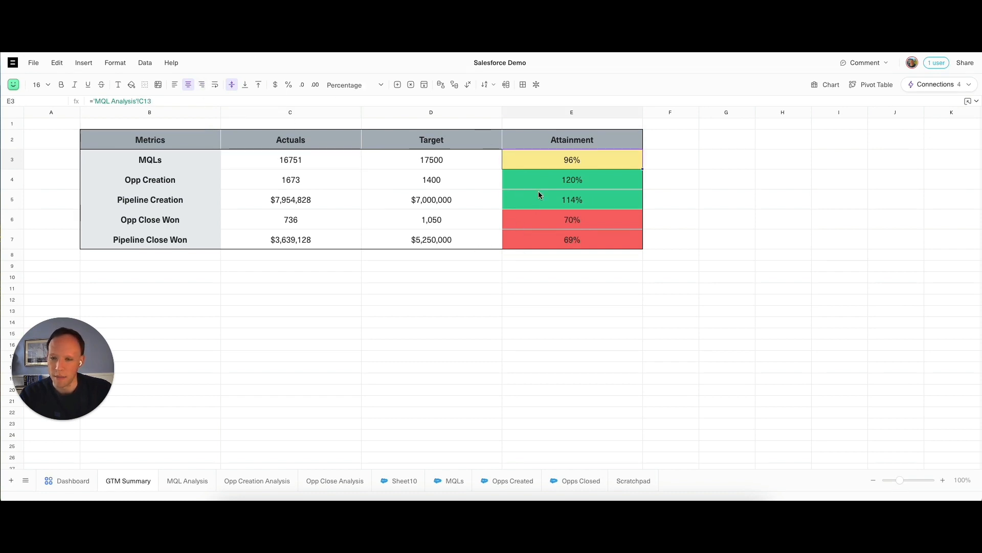
pyautogui.click(519, 262)
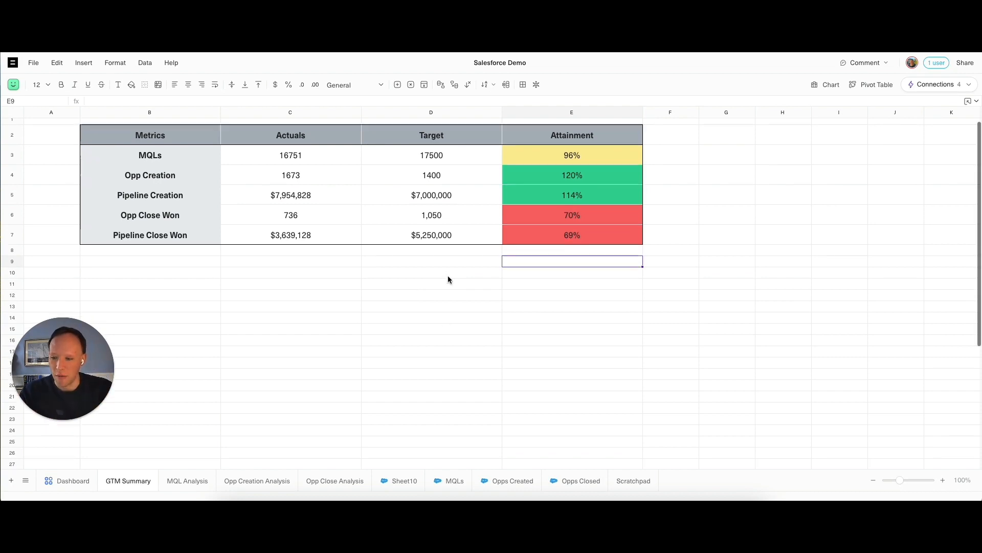
pyautogui.click(376, 328)
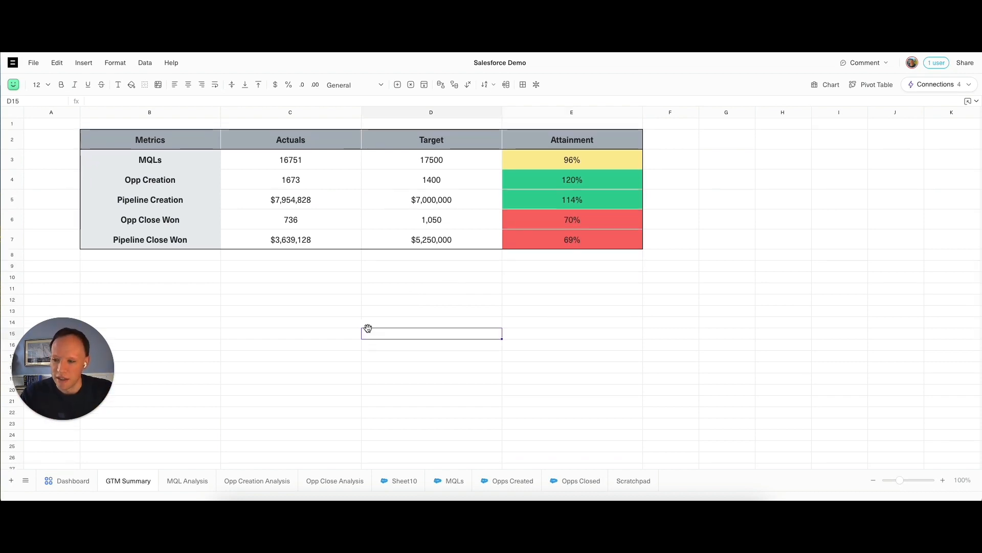
# Open the Dashboard and skim through the Weekly GTM Performance - Q4 report.
pyautogui.click(75, 483)
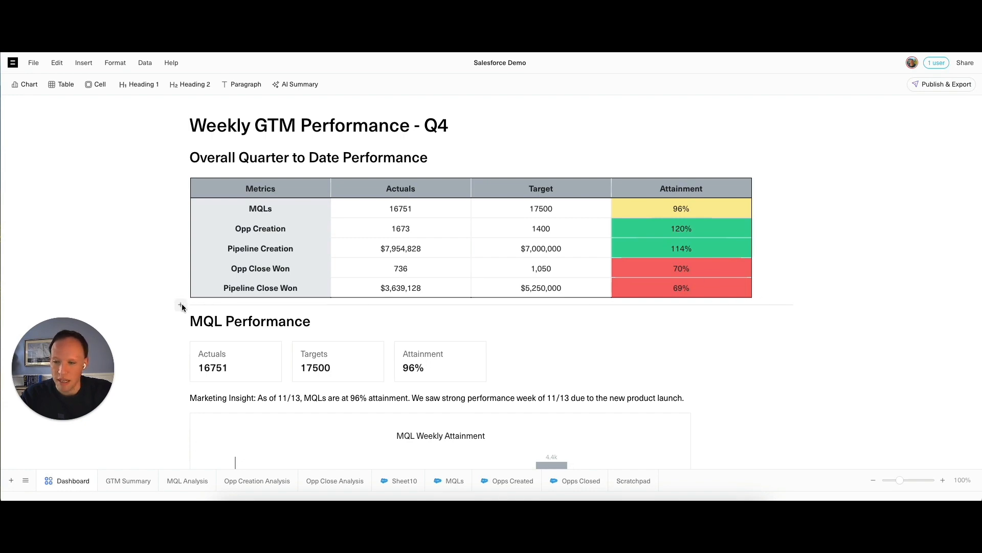
pyautogui.scroll(-10, 348, 285)
pyautogui.scroll(10, 349, 286)
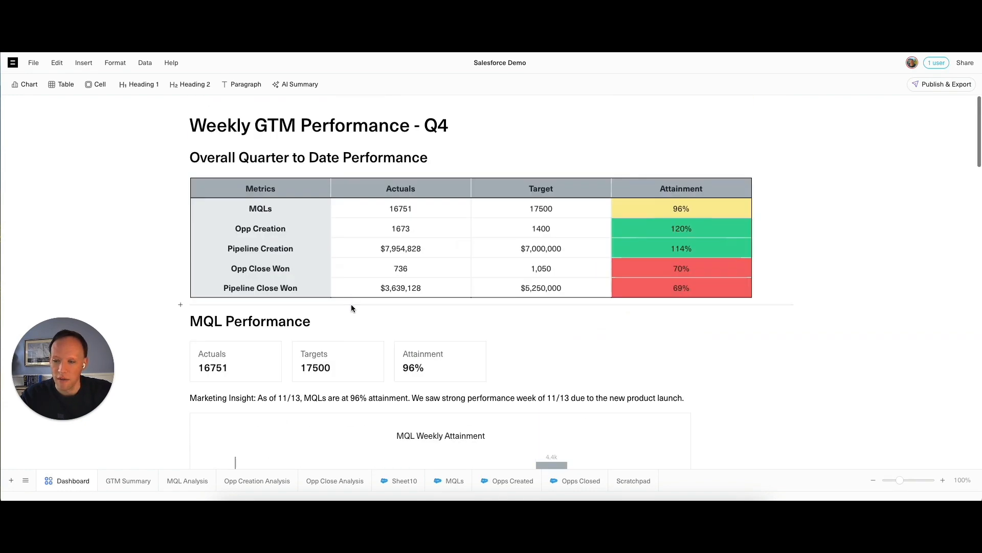
# Insert the GTM Summary range B2:E7 as a table above MQL Performance and shrink it to about two thirds of its width.
pyautogui.click(181, 305)
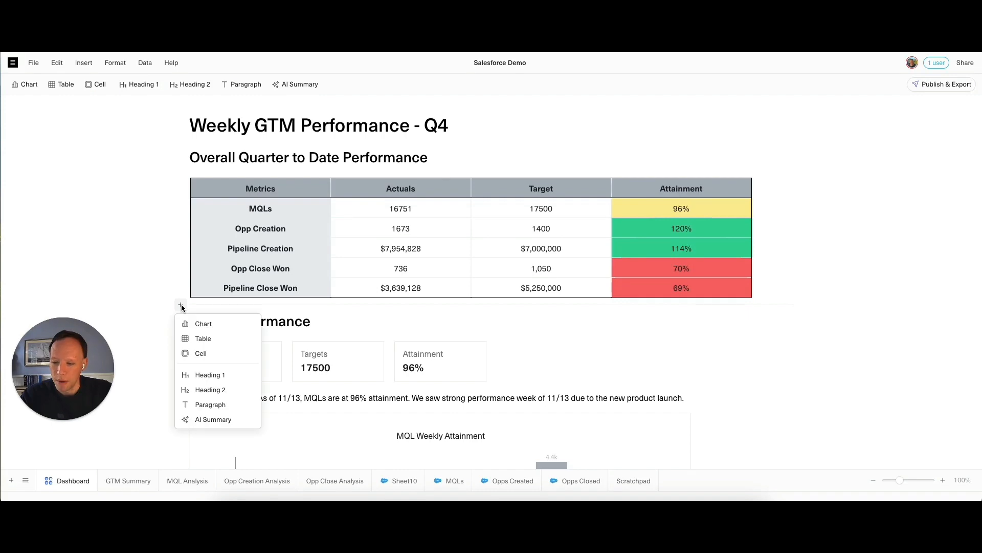
pyautogui.click(213, 339)
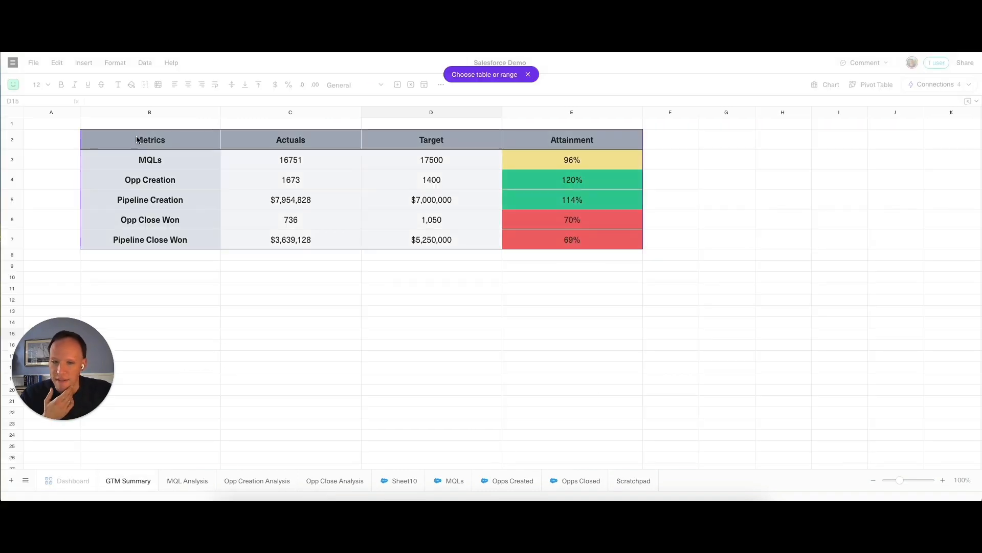
pyautogui.moveTo(132, 137); pyautogui.dragTo(547, 247)
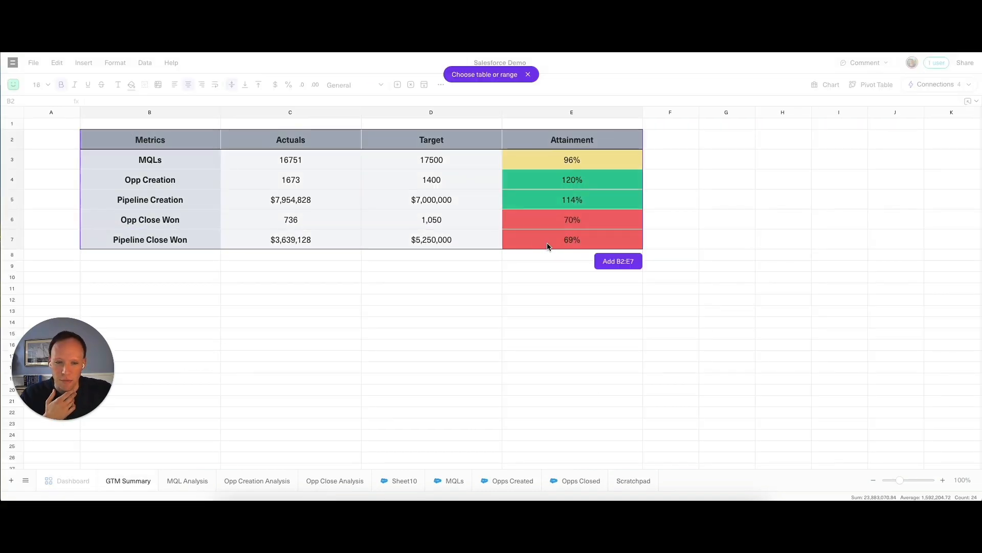
pyautogui.click(615, 262)
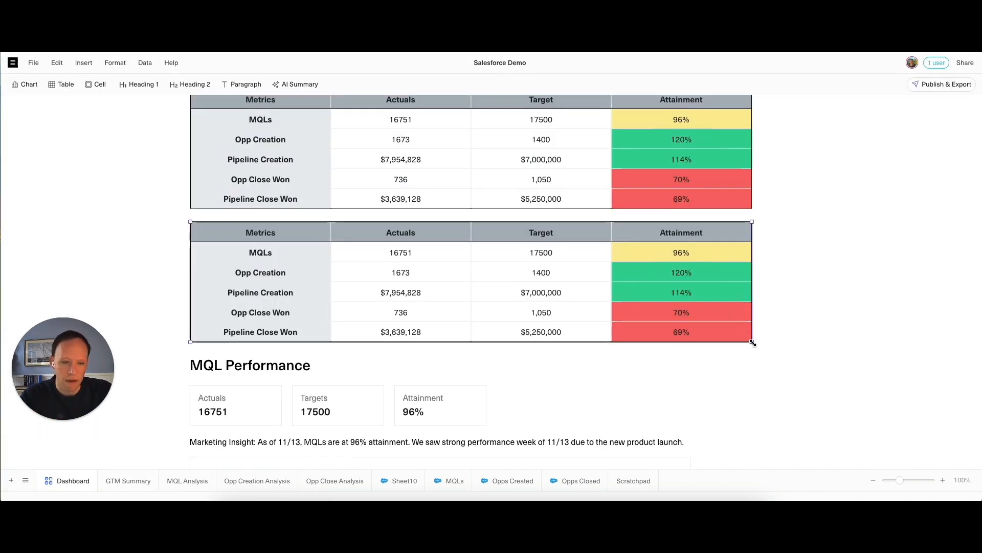
pyautogui.moveTo(752, 343); pyautogui.dragTo(568, 303)
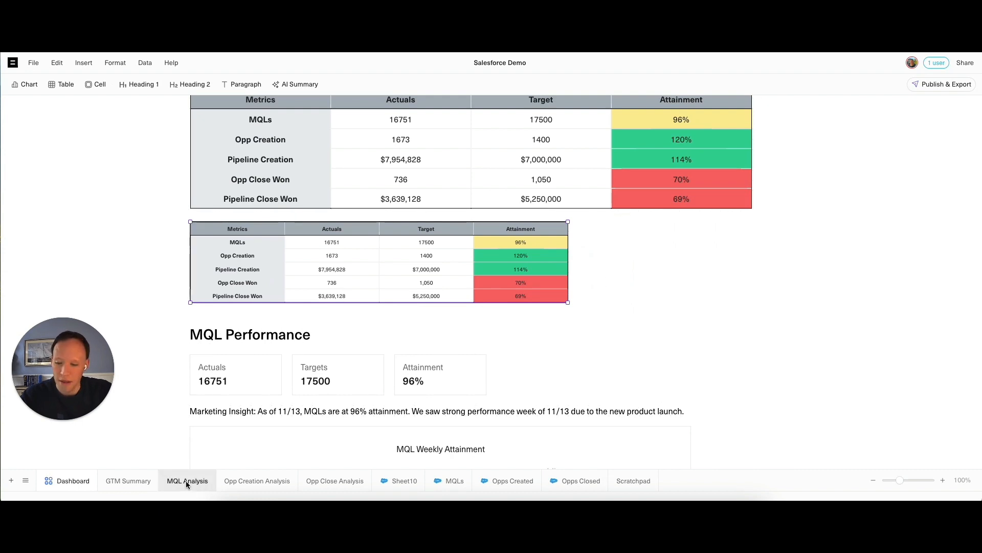
# Narrow the Metrics column on the GTM Summary sheet and return to the Dashboard.
pyautogui.click(131, 483)
pyautogui.moveTo(221, 112); pyautogui.dragTo(187, 111)
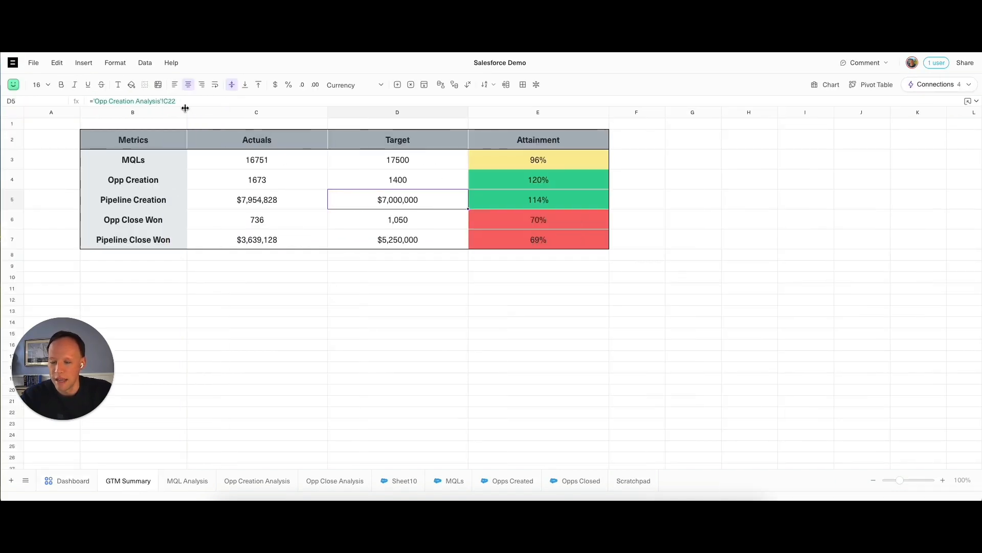
pyautogui.click(78, 482)
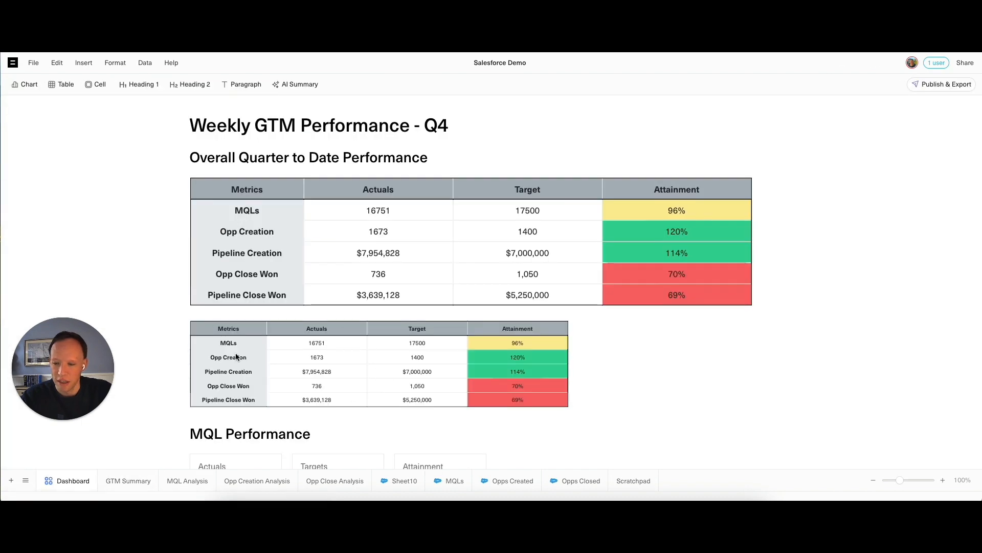
# Delete the smaller duplicate metrics table above MQL Performance from the Dashboard.
pyautogui.click(333, 356)
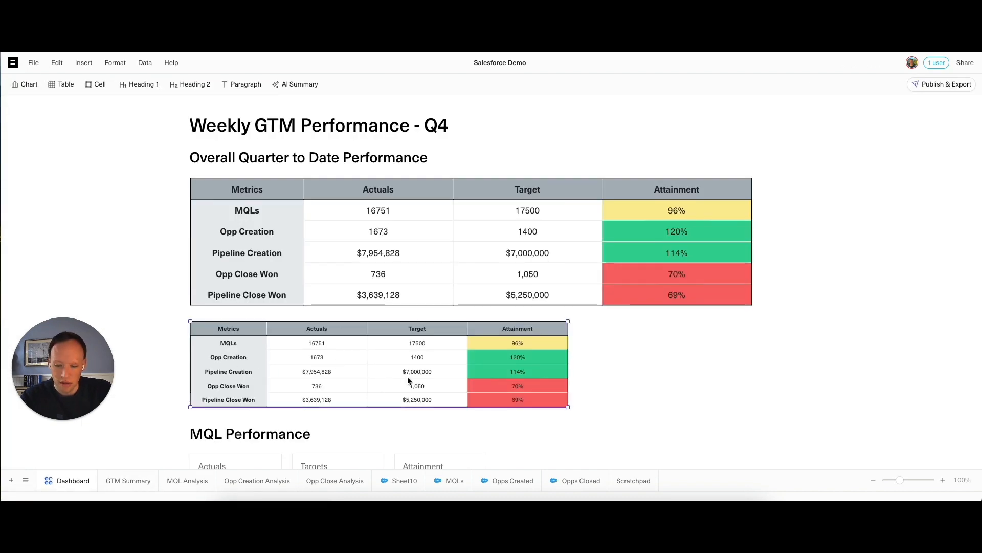
pyautogui.press('BackSpace')
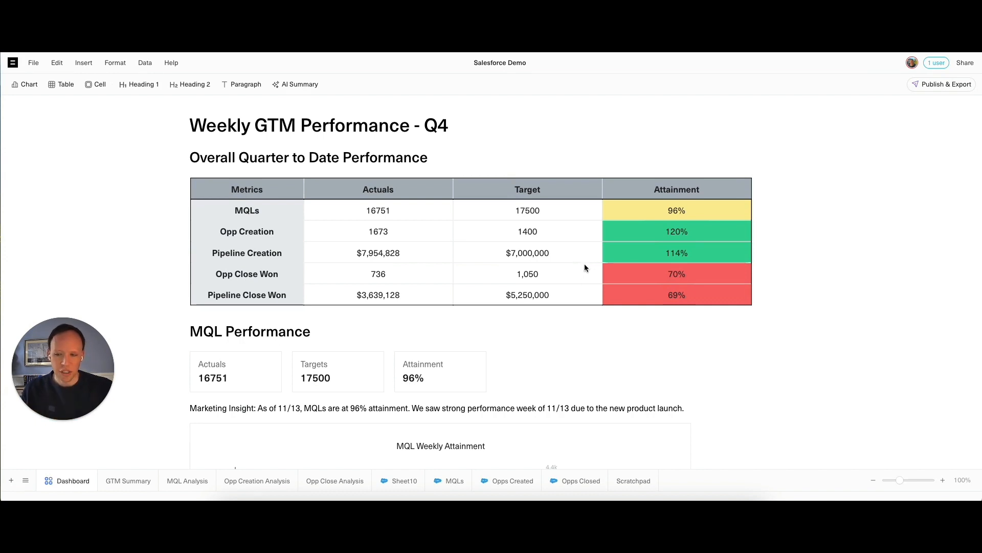
# Look through the Dashboard from MQL Performance down to the Closed Won Performance section and its Weekly Closed Won Amount chart.
pyautogui.scroll(-3, 585, 267)
pyautogui.scroll(3, 498, 336)
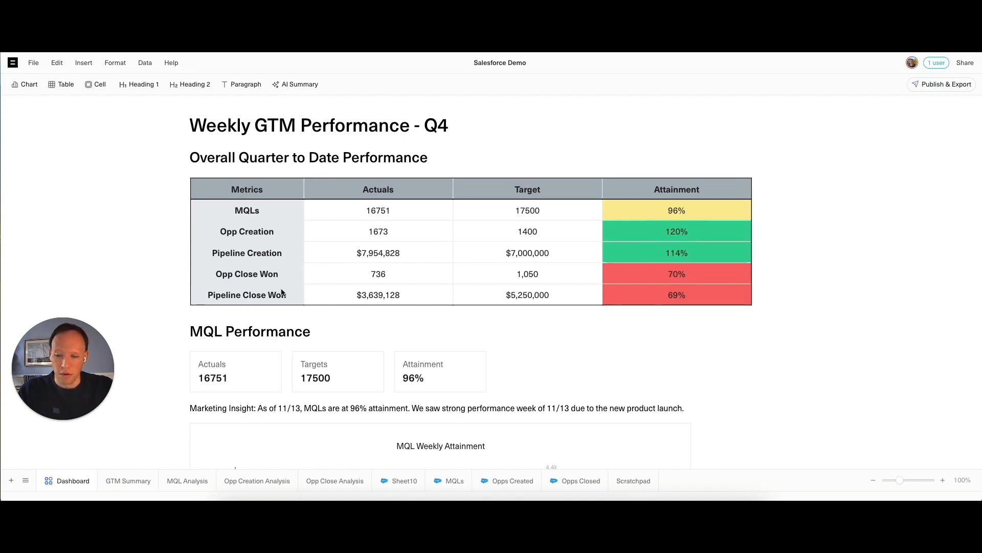
pyautogui.scroll(-3, 394, 272)
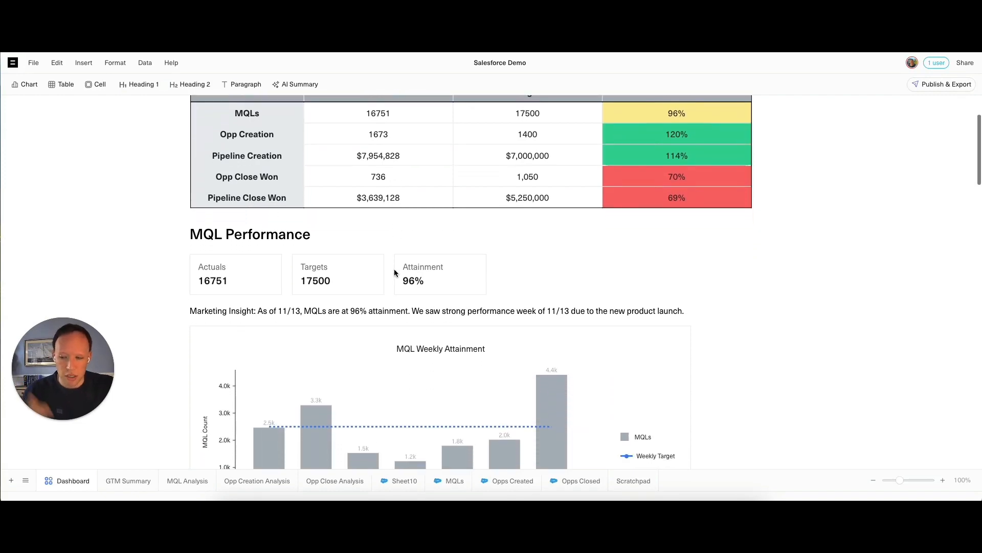
pyautogui.scroll(-15, 394, 271)
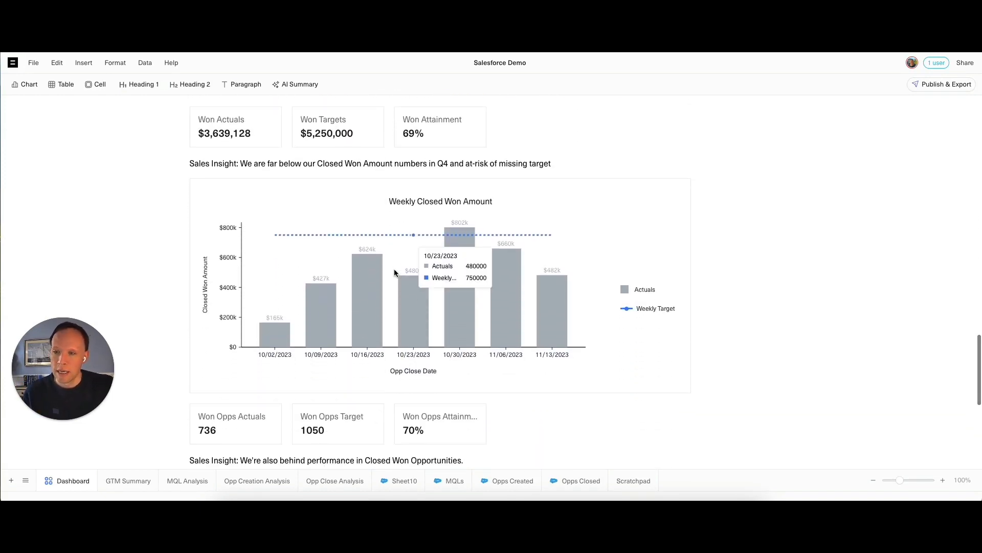
pyautogui.scroll(1, 393, 271)
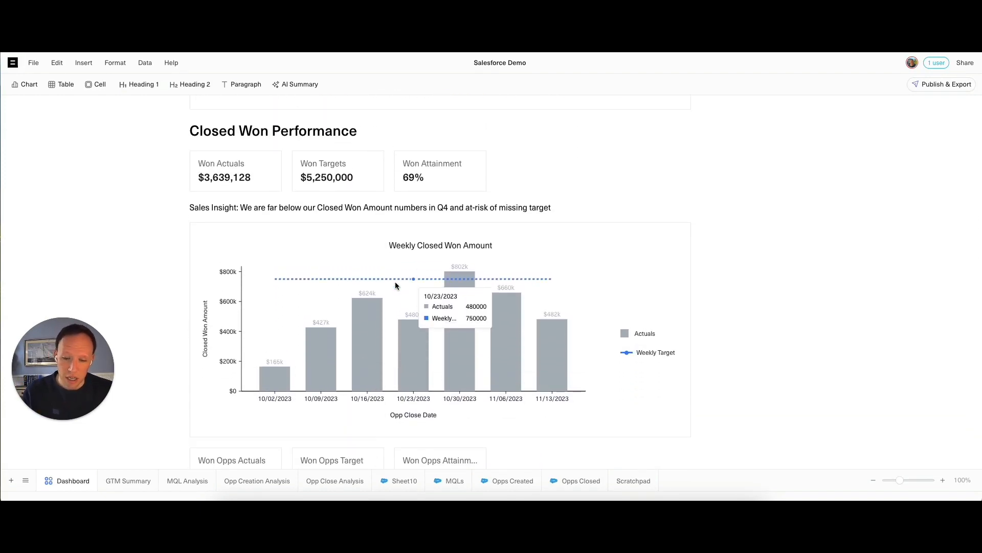
pyautogui.scroll(-1, 395, 284)
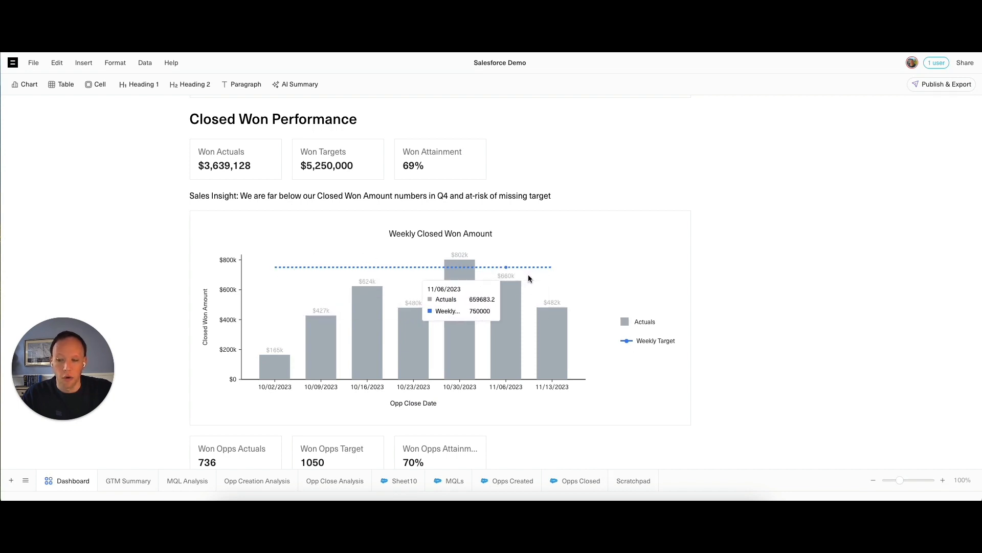
# Open the Scratchpad sheet and review the Closed Won Actuals for the weeks from 10/02/2023 to 11/13/2023.
pyautogui.click(634, 480)
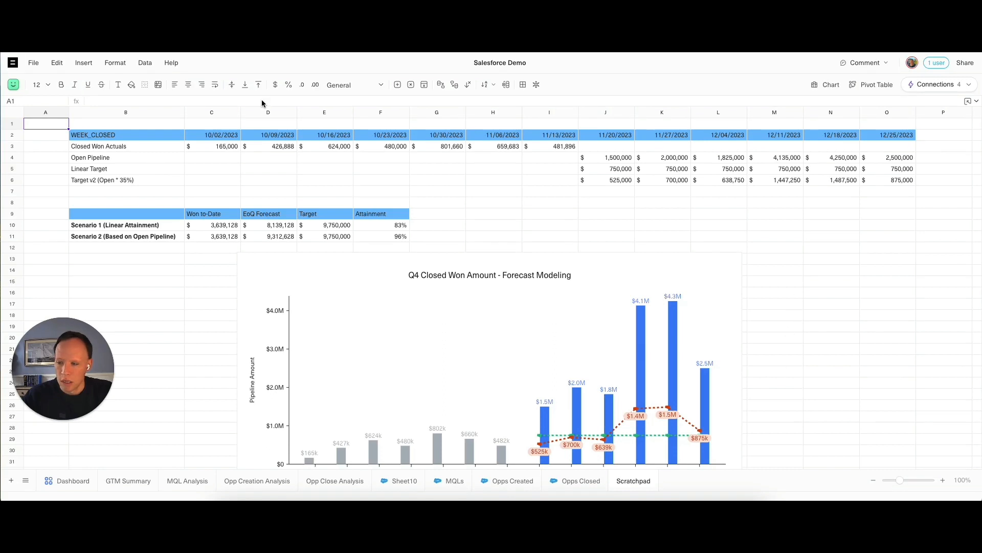
pyautogui.scroll(-3, 319, 173)
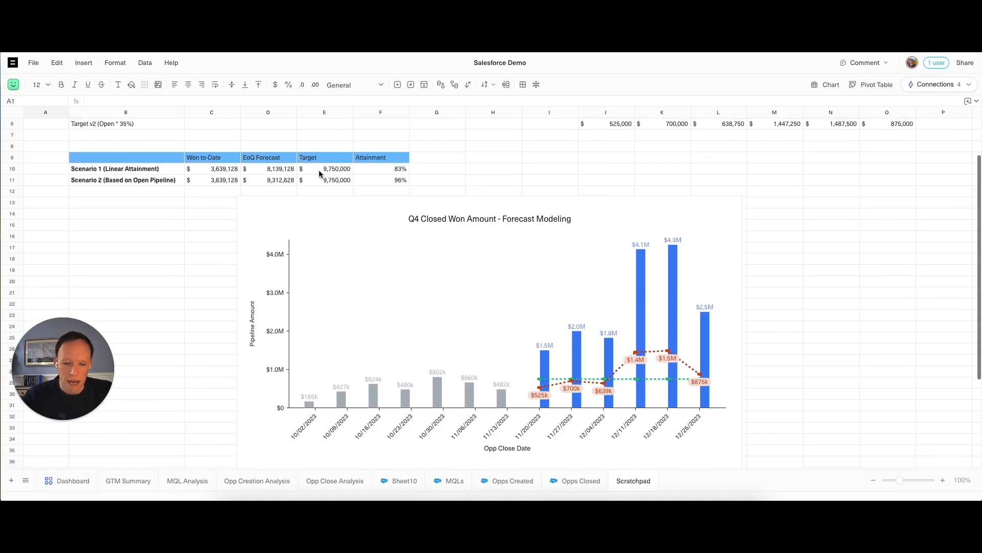
pyautogui.scroll(3, 318, 173)
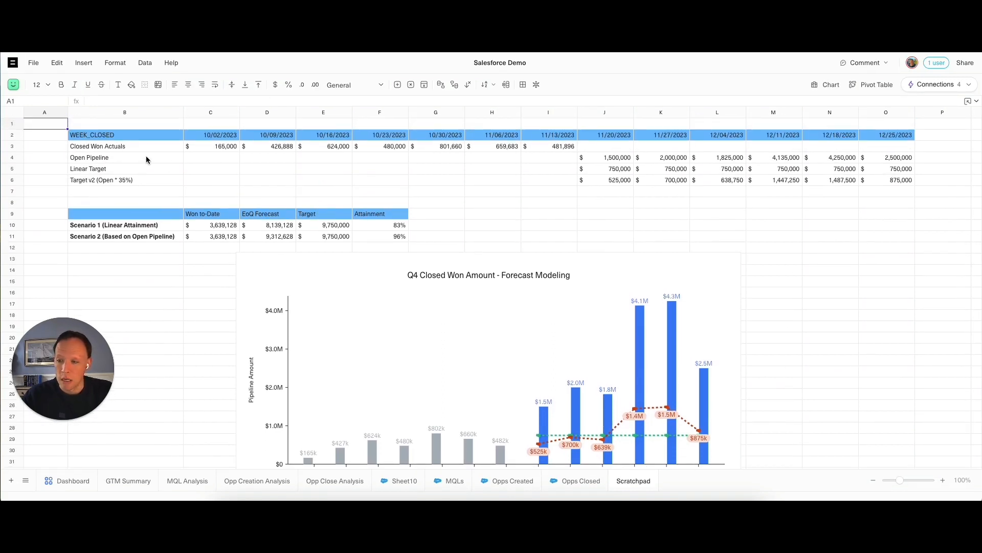
pyautogui.moveTo(186, 147); pyautogui.dragTo(544, 146)
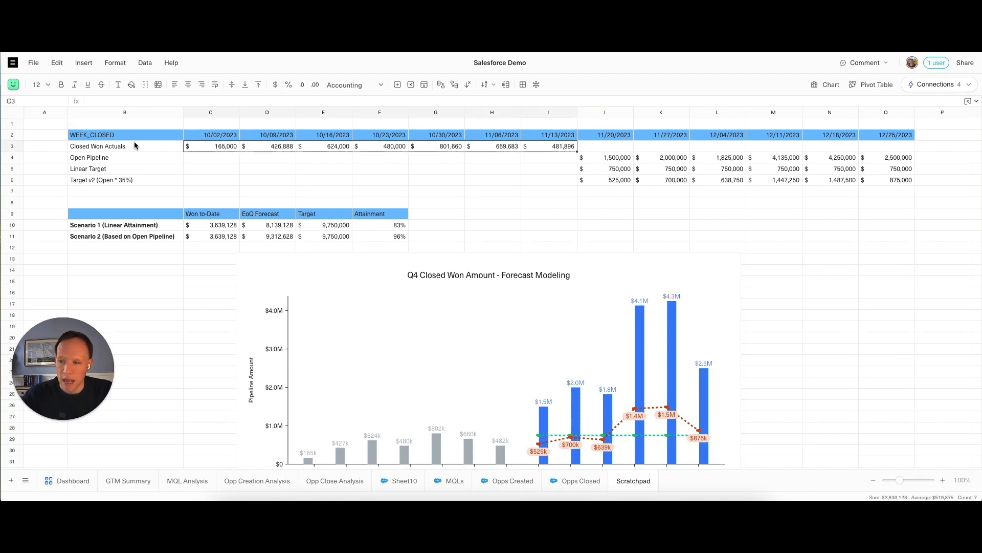
pyautogui.moveTo(158, 136); pyautogui.dragTo(549, 148)
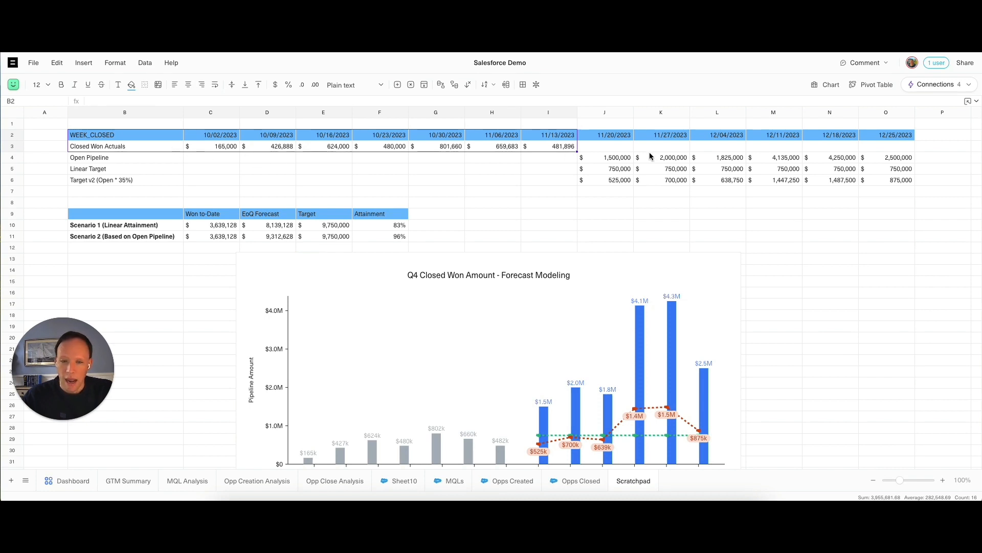
# Examine the weekly Open Pipeline and Linear Target rows and the formulas behind Target v2 in J6 and L6.
pyautogui.click(604, 160)
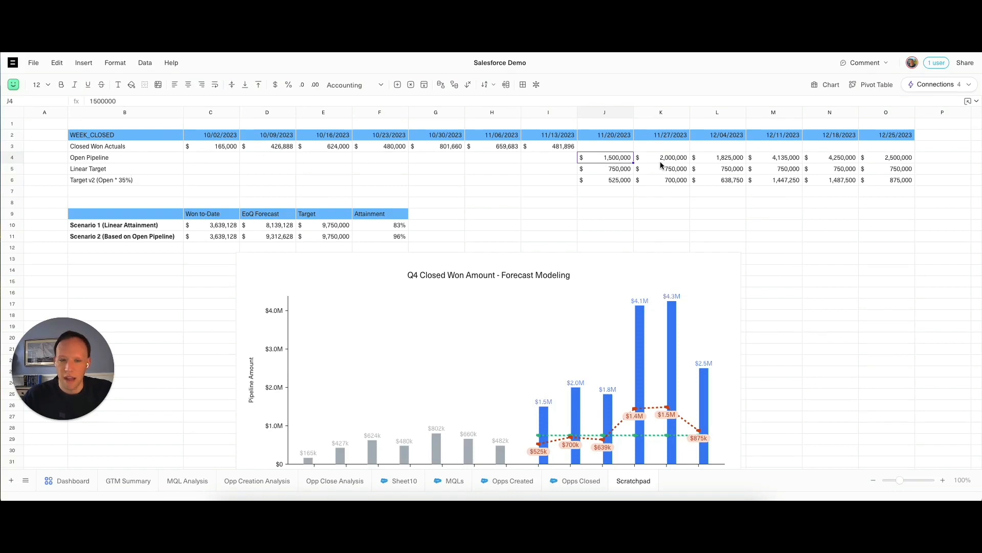
pyautogui.moveTo(601, 158); pyautogui.dragTo(883, 161)
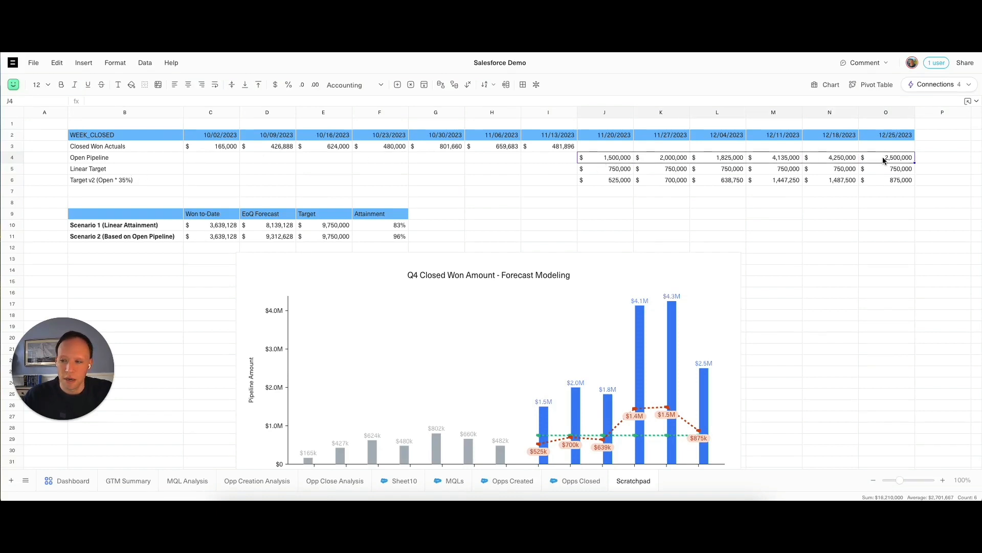
pyautogui.moveTo(597, 169); pyautogui.dragTo(880, 169)
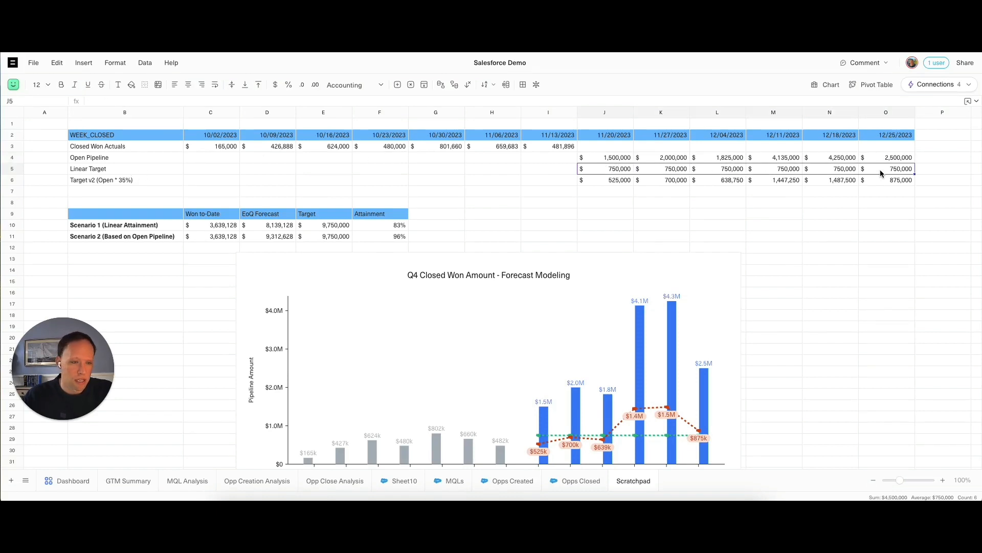
pyautogui.click(628, 182)
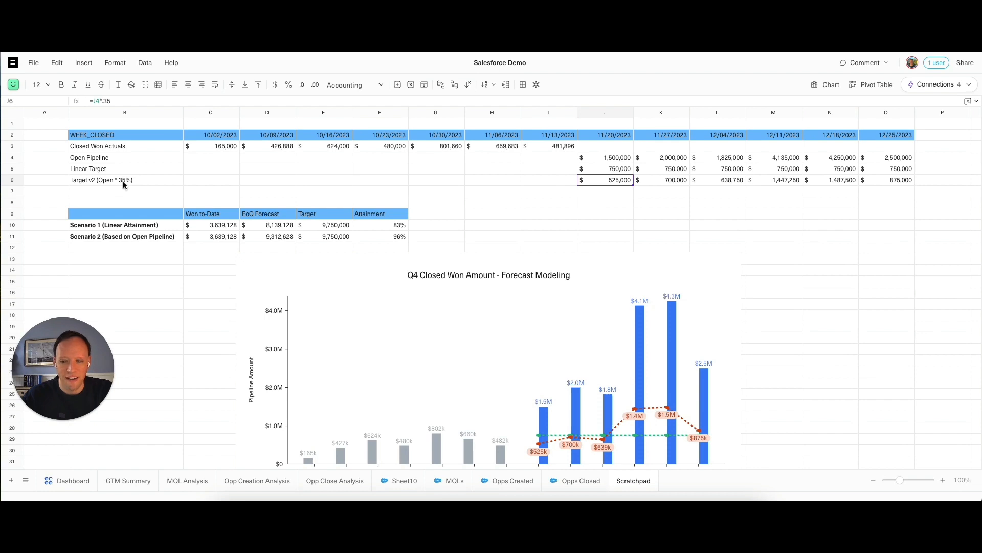
pyautogui.click(721, 182)
pyautogui.click(161, 101)
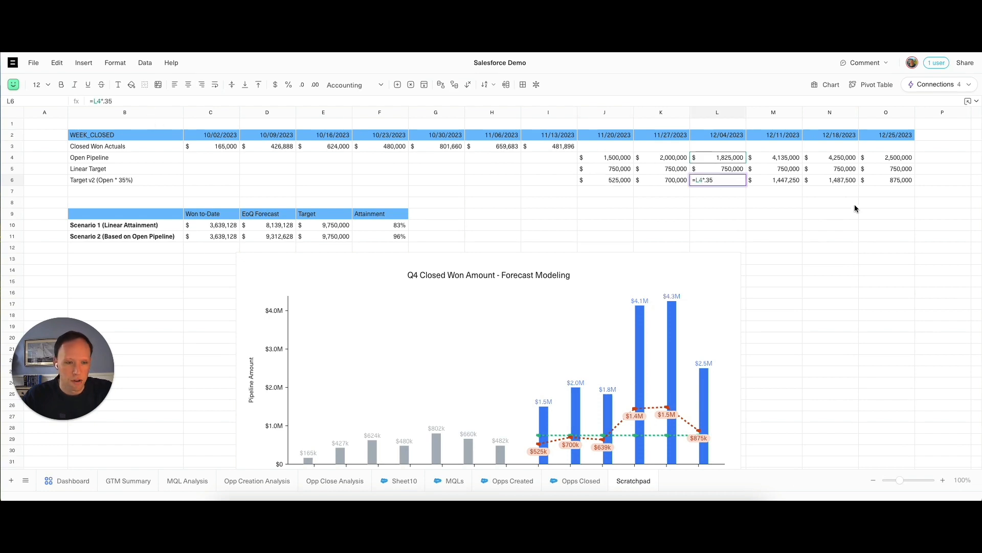
pyautogui.press('Return')
# Inspect the EoQ Forecast and Attainment formulas for Scenario 1 and Scenario 2 in the scenario table.
pyautogui.scroll(-2, 717, 201)
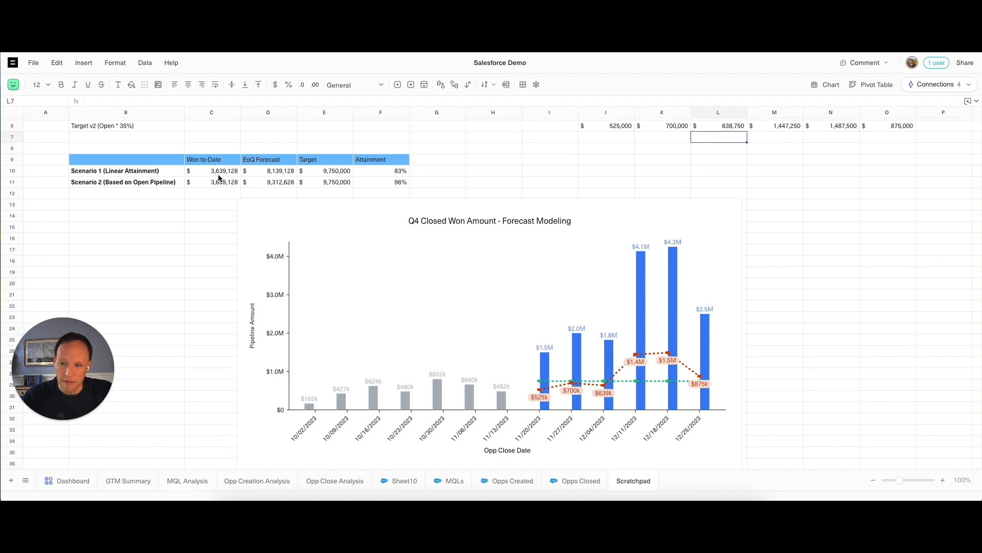
pyautogui.click(275, 174)
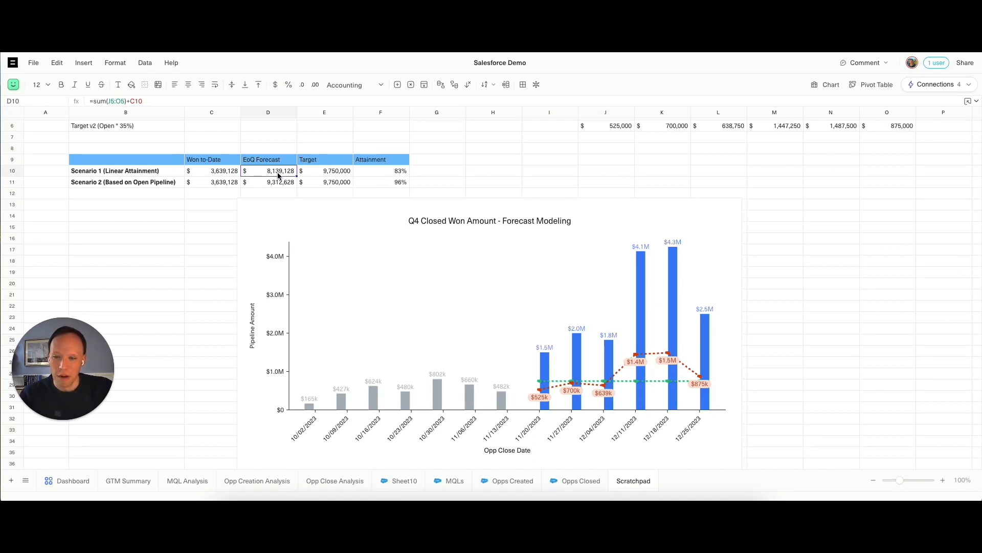
pyautogui.click(380, 174)
pyautogui.click(466, 170)
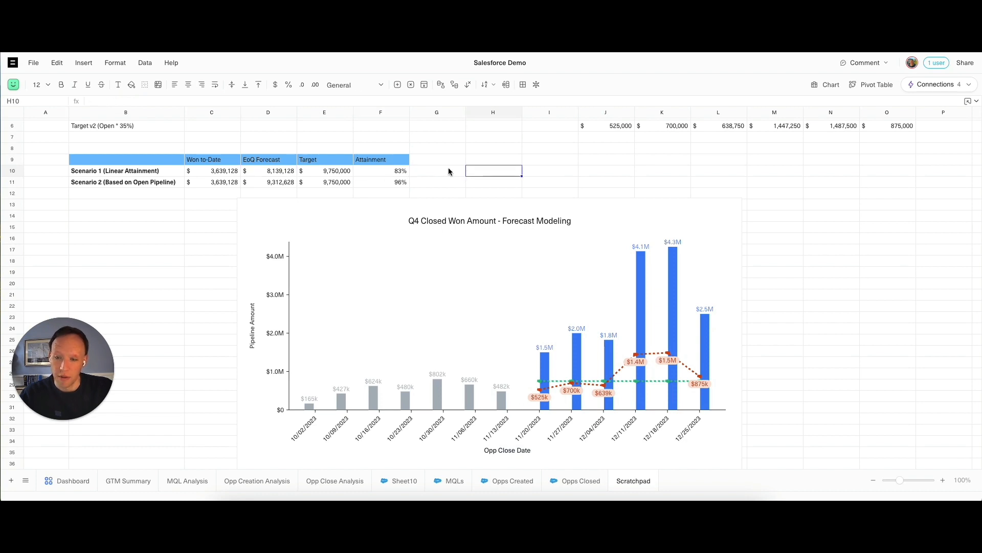
pyautogui.click(146, 183)
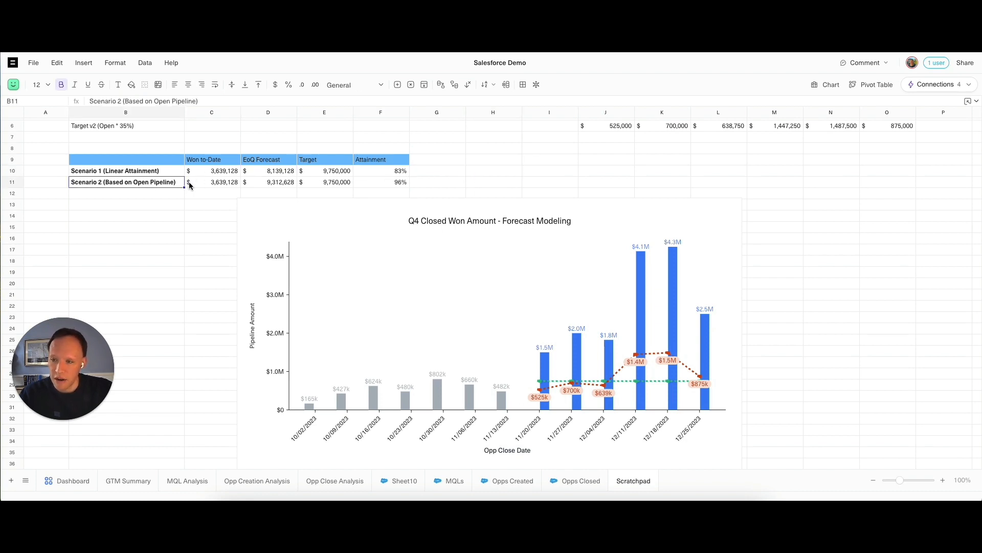
pyautogui.click(225, 182)
pyautogui.click(276, 182)
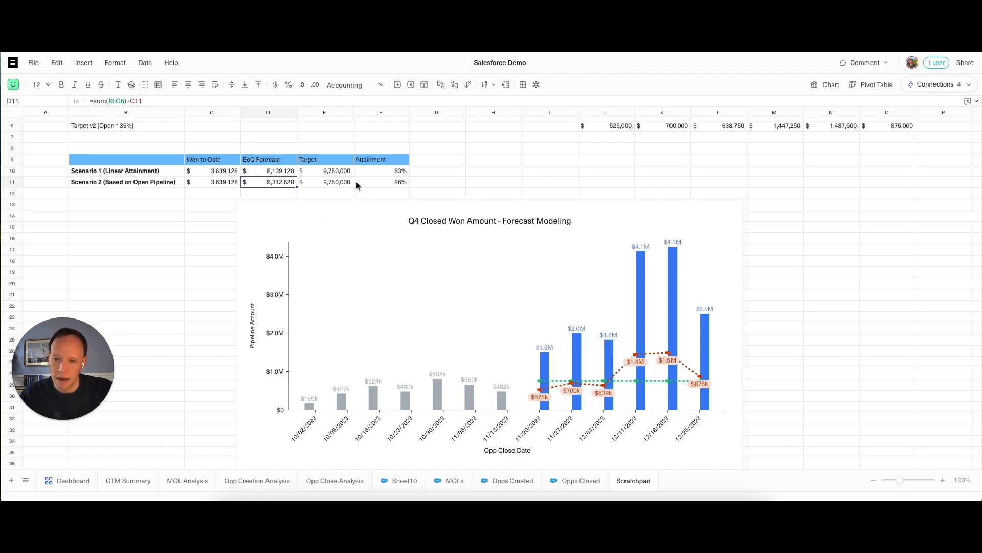
pyautogui.click(369, 186)
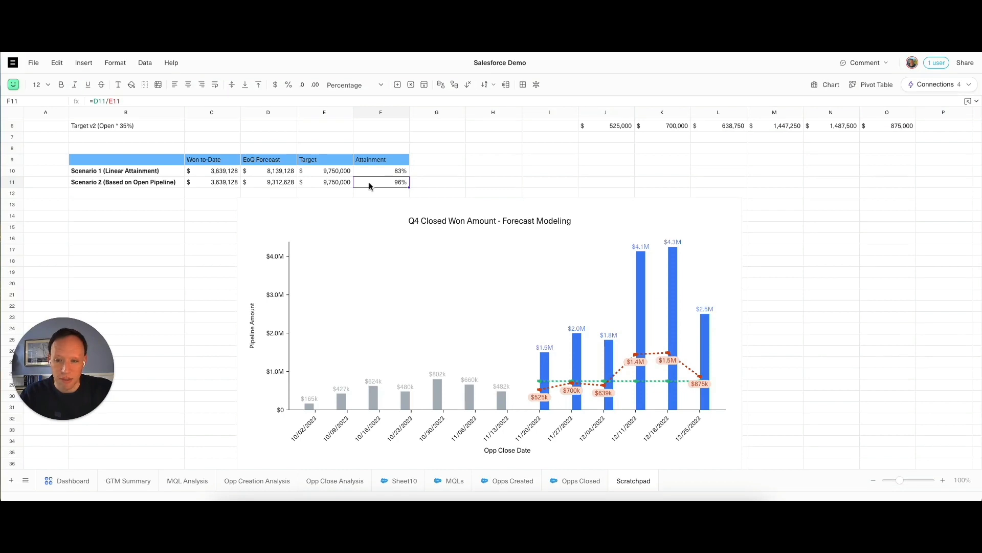
# Draft a comment on Scenario 2's Attainment cell reading "Team, we're doing better than initially looks." and start a mention.
pyautogui.rightClick(389, 183)
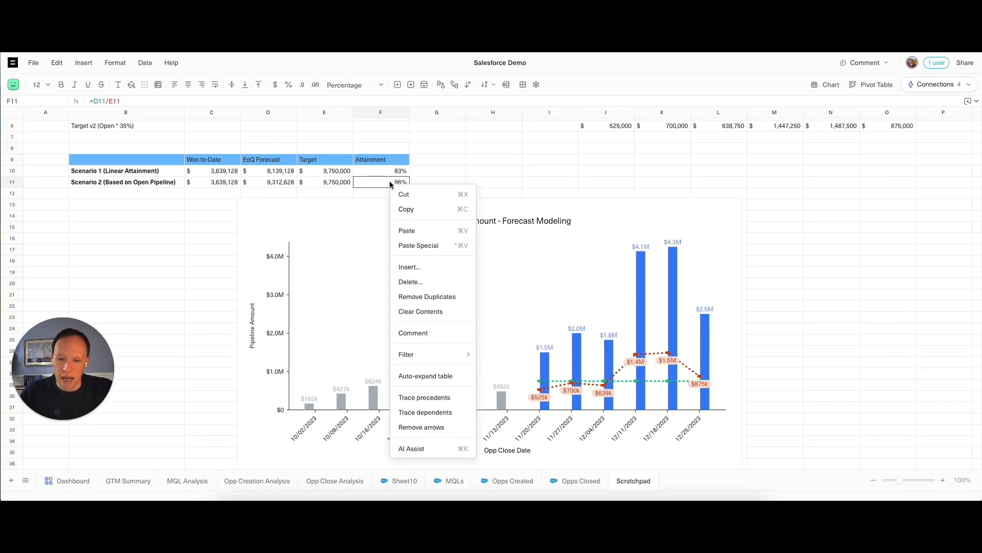
pyautogui.click(440, 333)
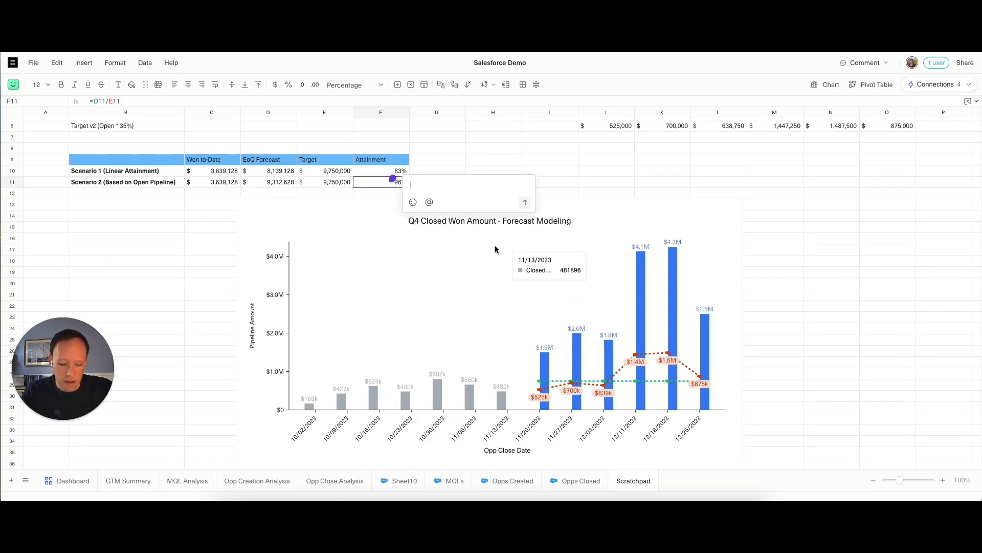
pyautogui.write('TEam')
pyautogui.press('BackSpace')
pyautogui.write('eam, w')
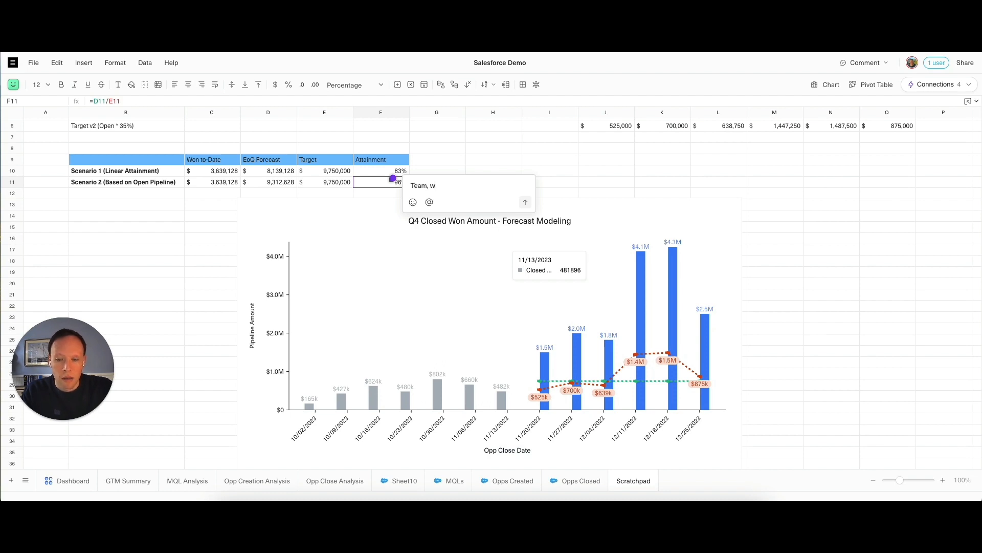
pyautogui.write("e're doing better than initially")
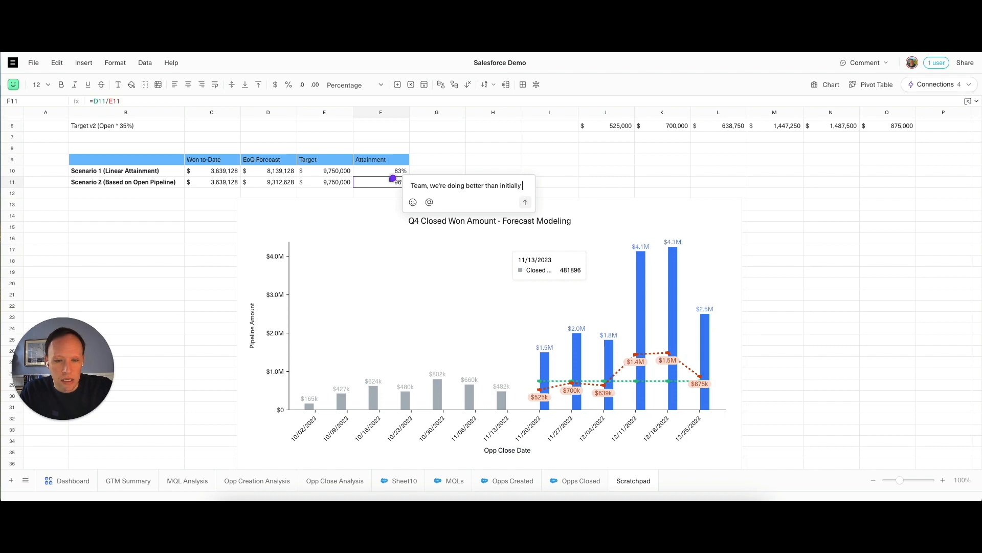
pyautogui.write('looks. @')
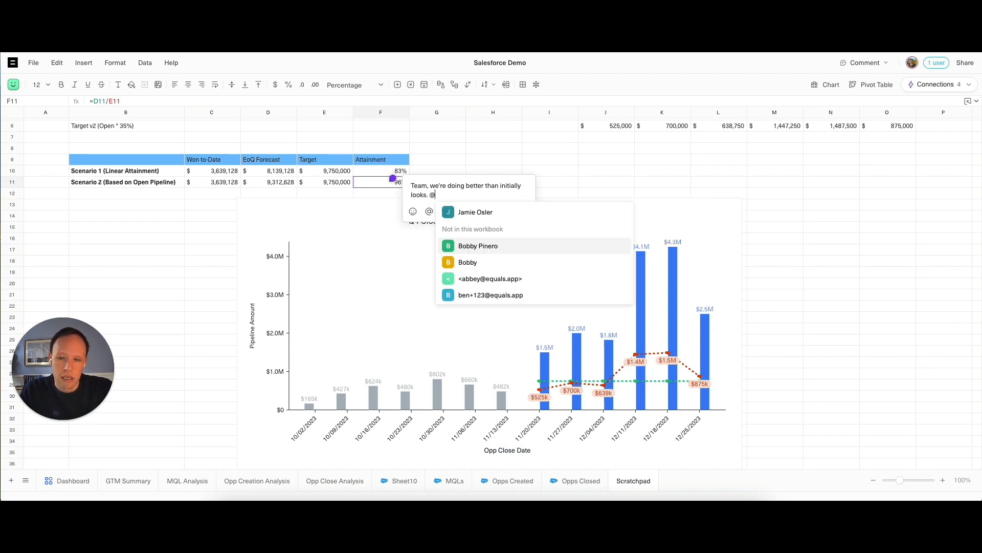
# Try to mention a colleague in the comment, then decline sharing the workbook and discard the unsent comment.
pyautogui.write('chris')
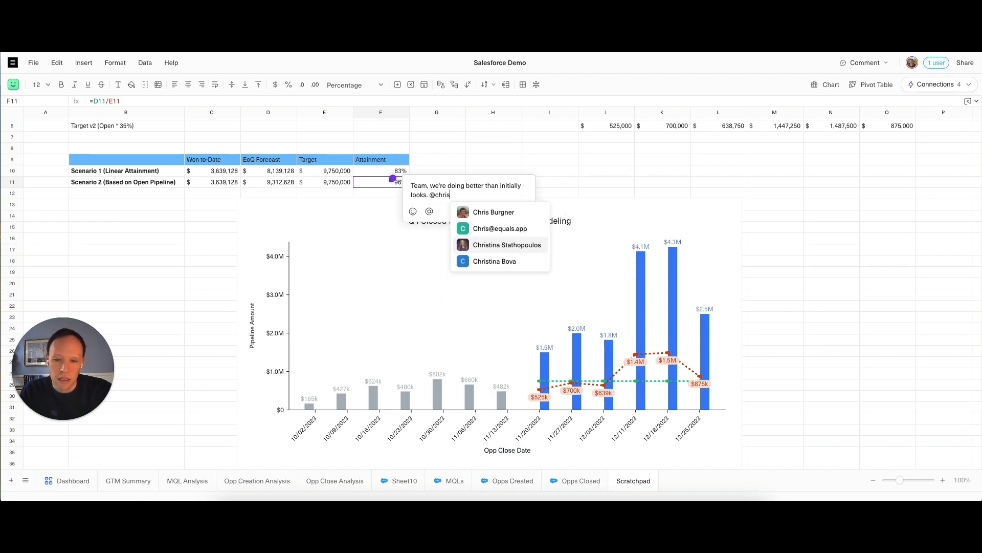
pyautogui.click(519, 213)
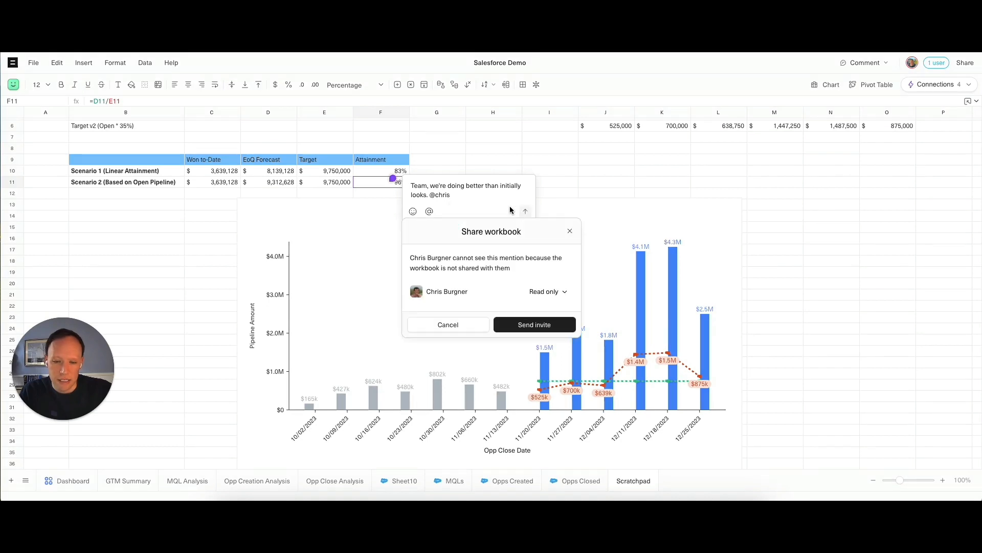
pyautogui.click(568, 229)
pyautogui.click(570, 233)
pyautogui.click(496, 171)
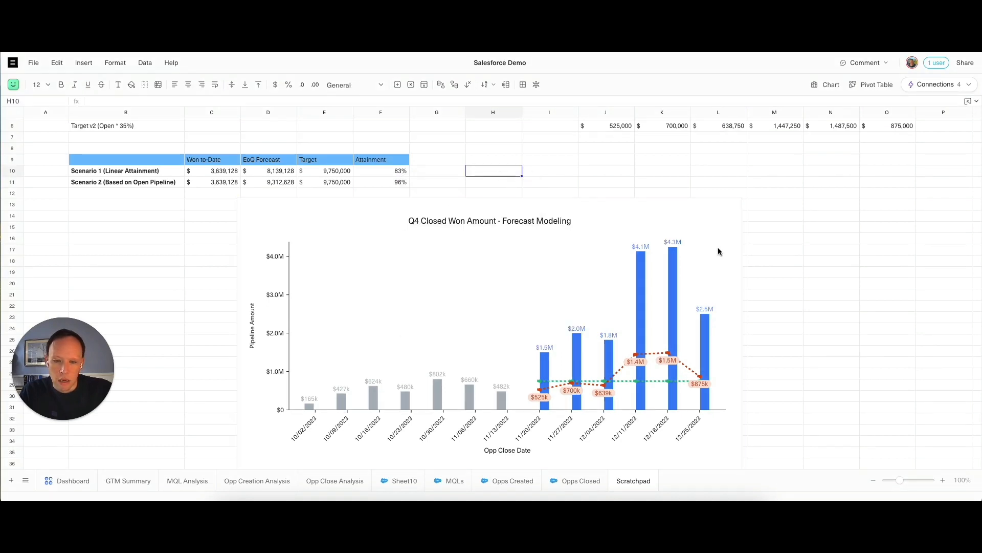
# Examine the weekly bars in the Q4 Closed Won Amount - Forecast Modeling chart.
pyautogui.click(798, 274)
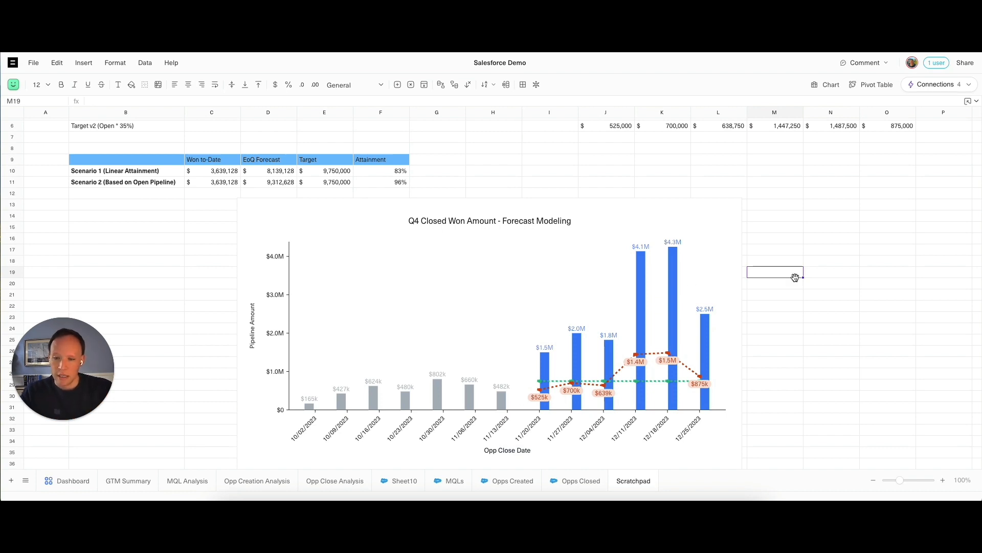
pyautogui.moveTo(524, 290)
pyautogui.moveTo(385, 408)
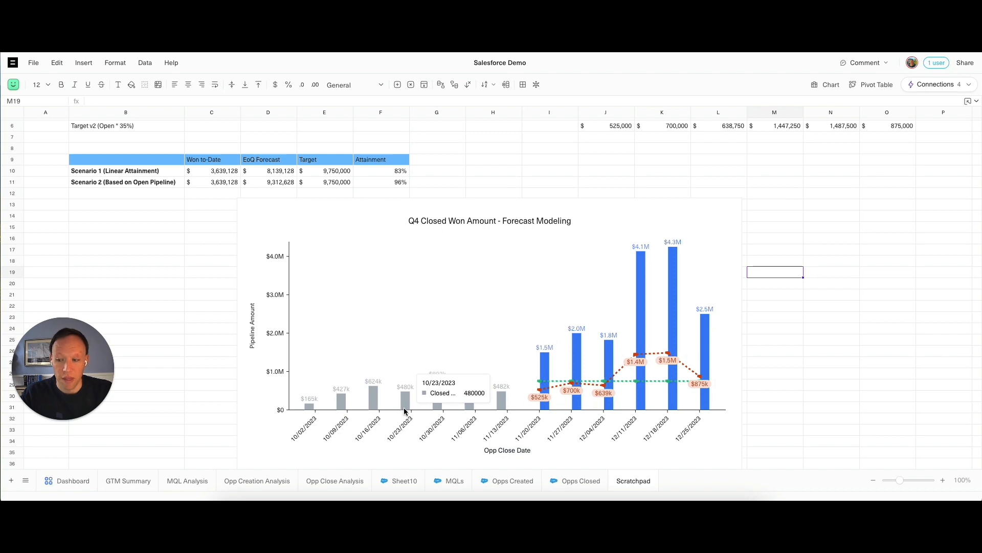
# Revisit the GTM Summary sheet and the Dashboard's overall and MQL Performance sections, then return to the Scratchpad forecast.
pyautogui.click(138, 482)
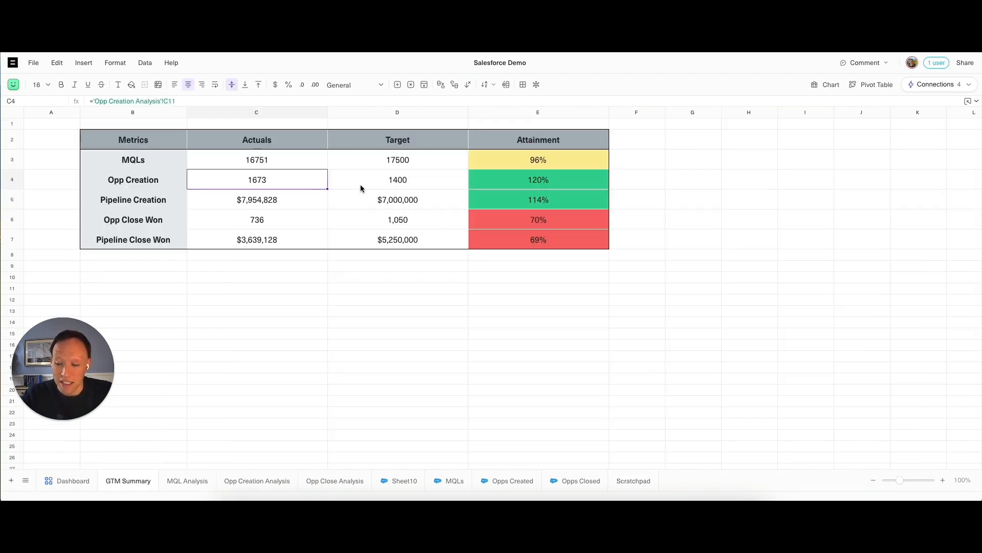
pyautogui.click(82, 480)
pyautogui.scroll(-3, 515, 292)
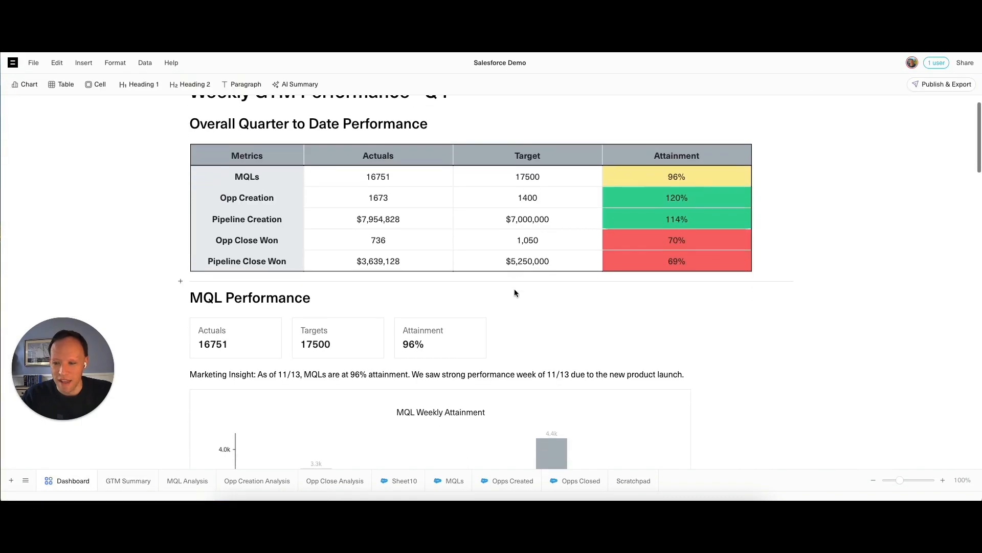
pyautogui.scroll(3, 515, 292)
pyautogui.scroll(-5, 514, 292)
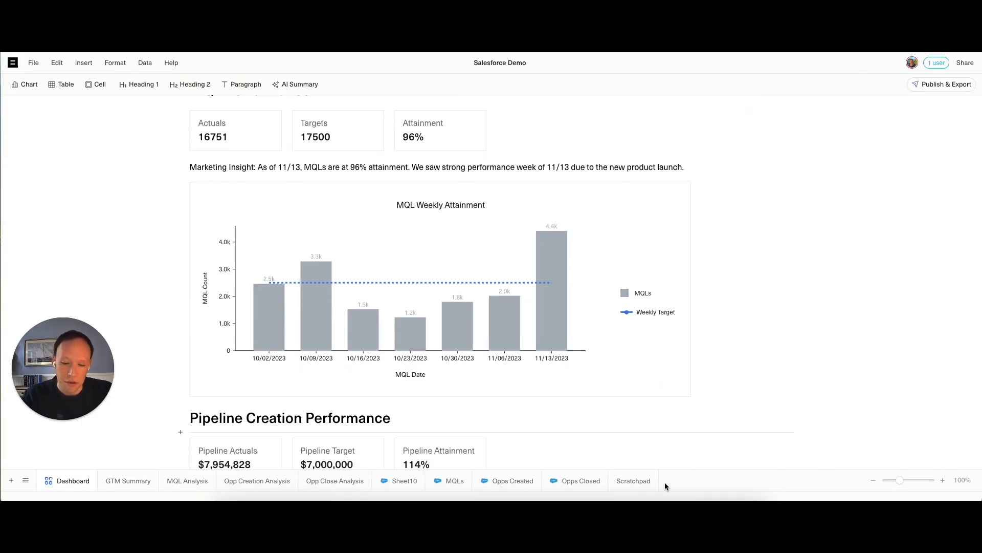
pyautogui.click(634, 481)
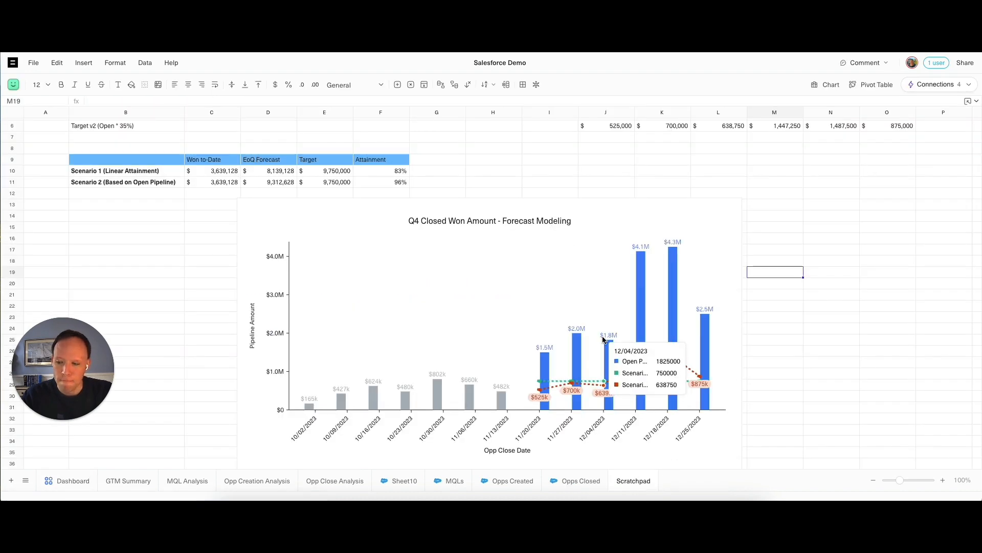
pyautogui.scroll(2, 596, 343)
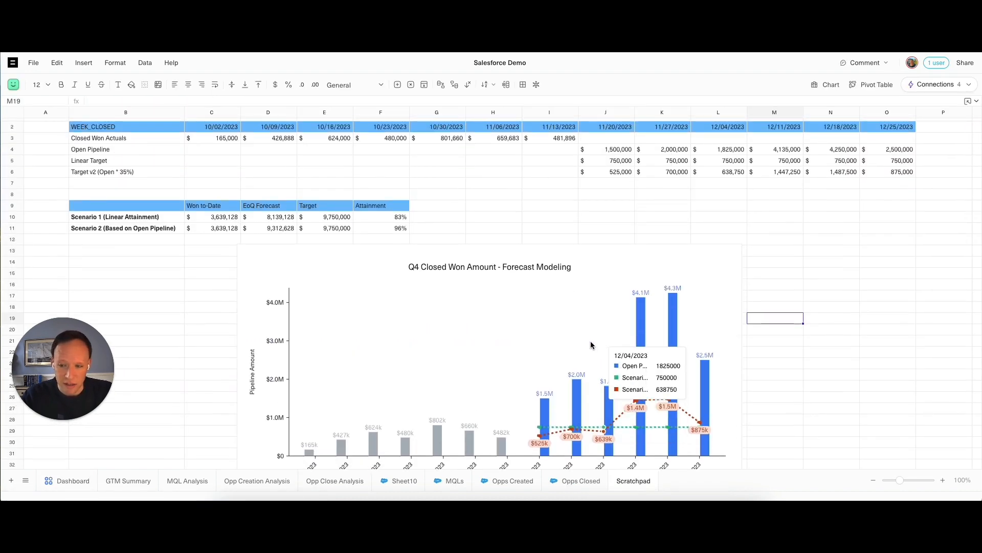